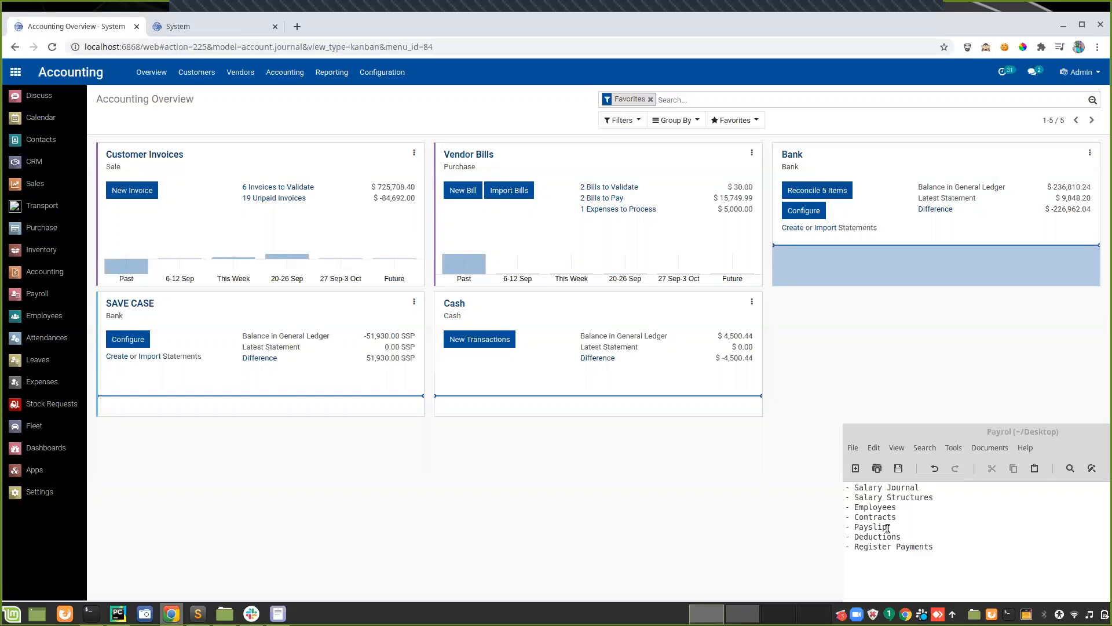
left_click(52, 274)
left_click(187, 32)
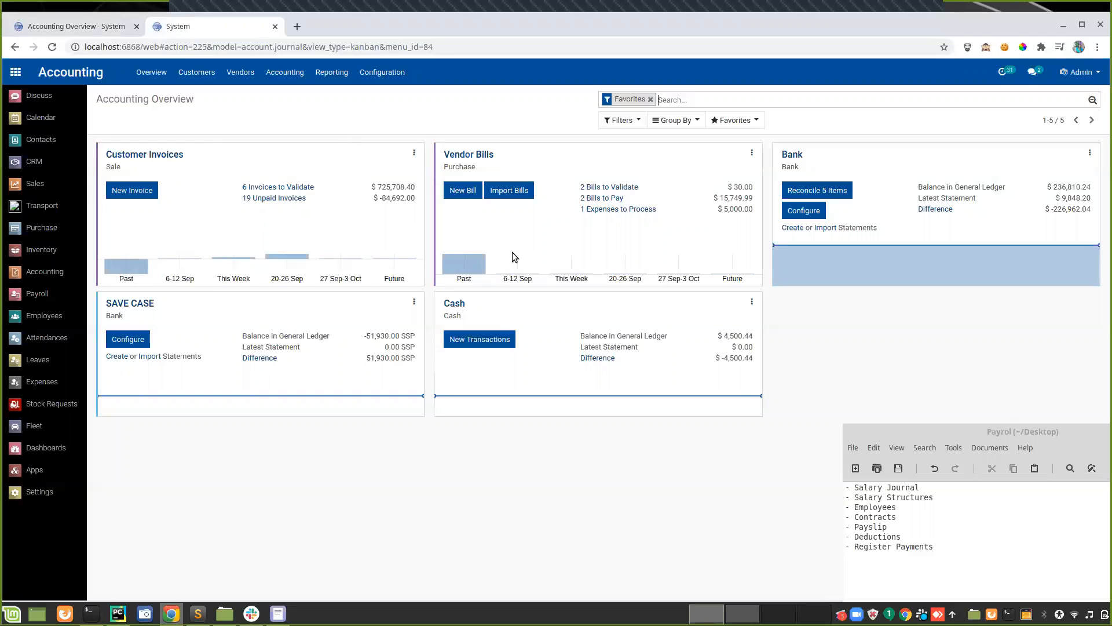
left_click(79, 33)
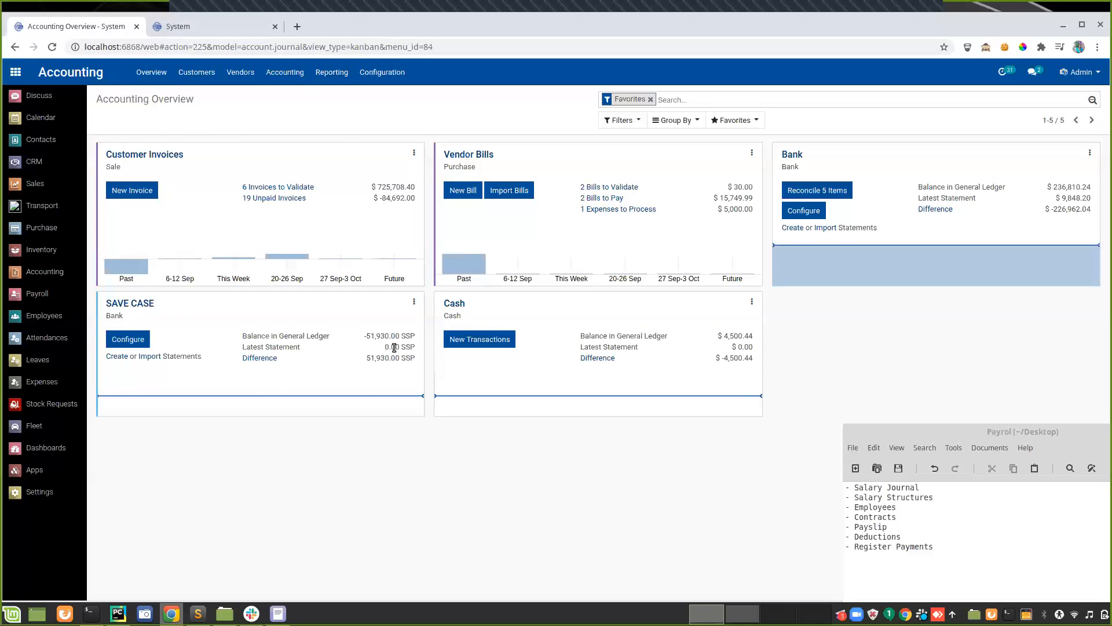
- Open the Basic Salary structure from the Payroll salary structures for editing
left_click(33, 293)
left_click(280, 76)
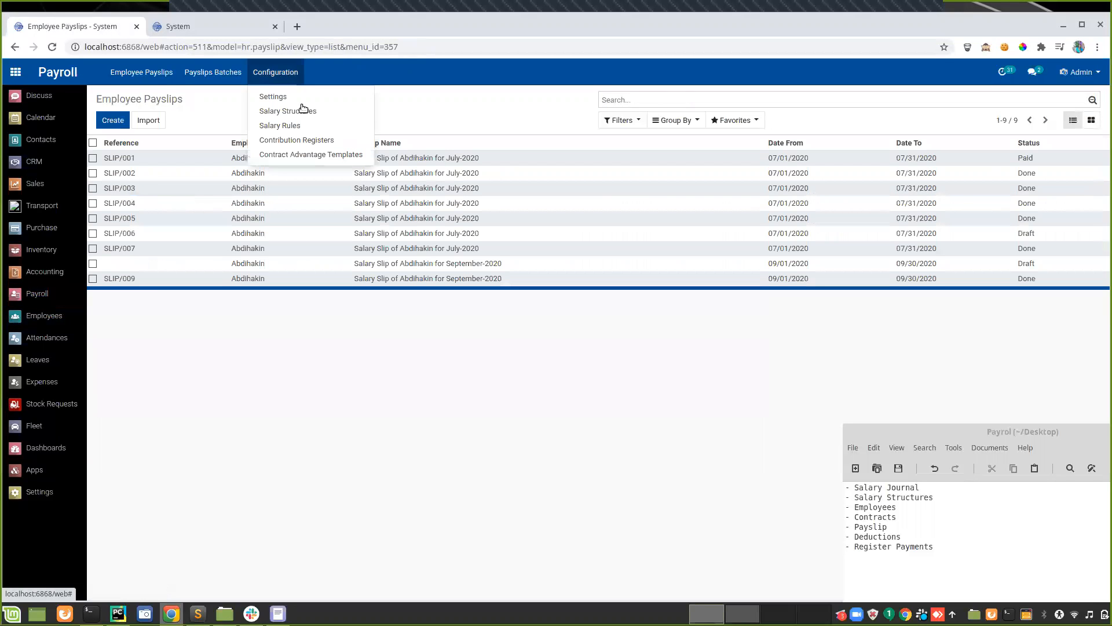
left_click(303, 110)
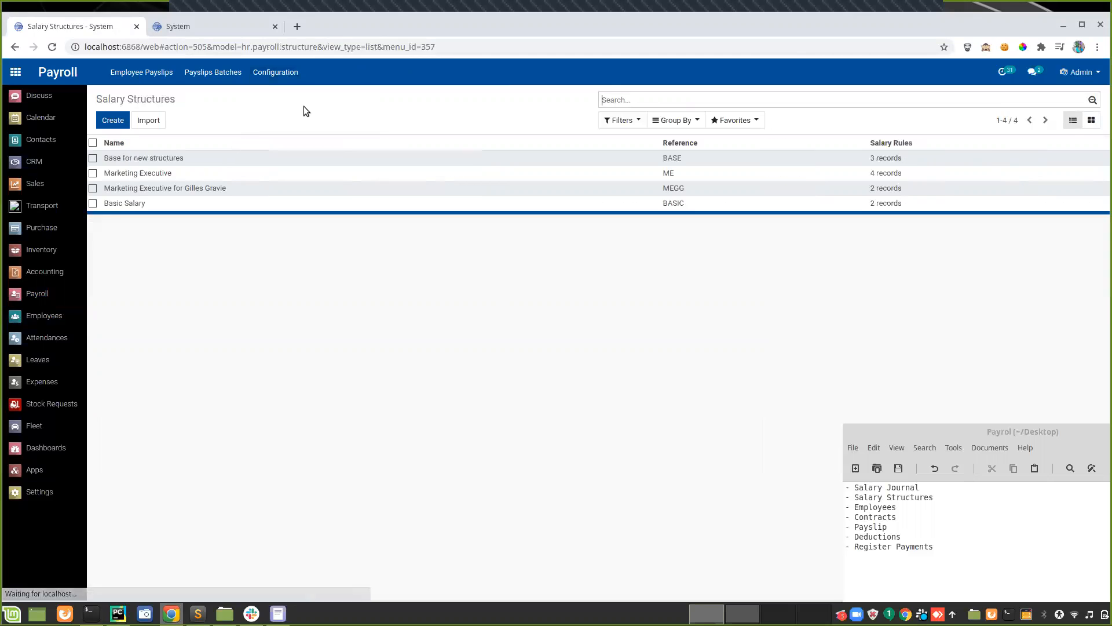
left_click(227, 204)
left_click(110, 118)
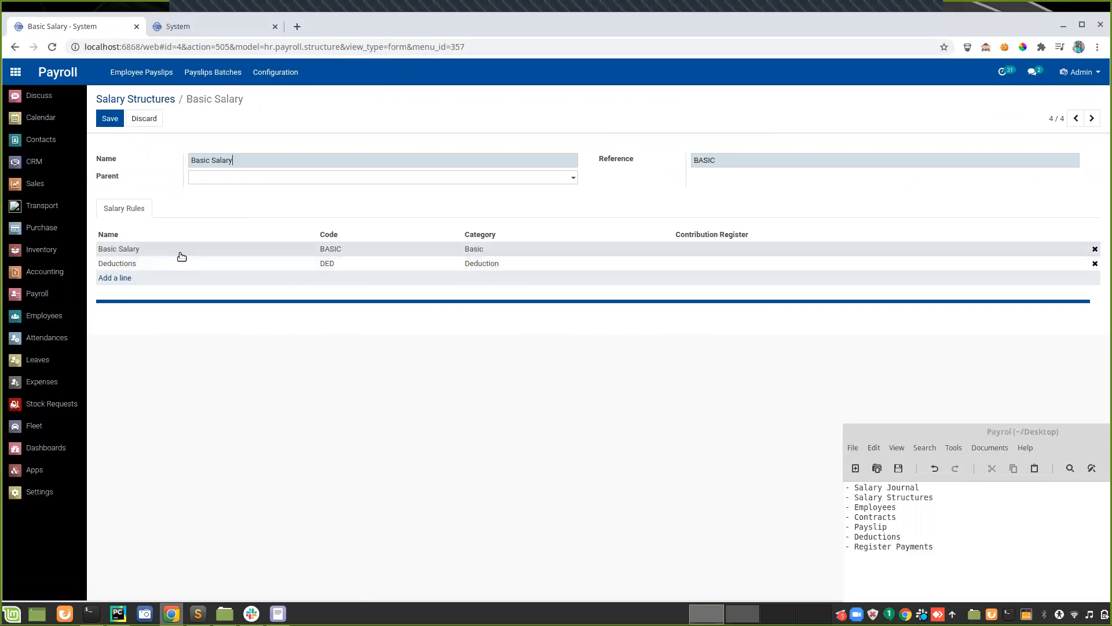
- Review the Basic Salary and Deductions rules of the salary structure, and save the structure
left_click(428, 252)
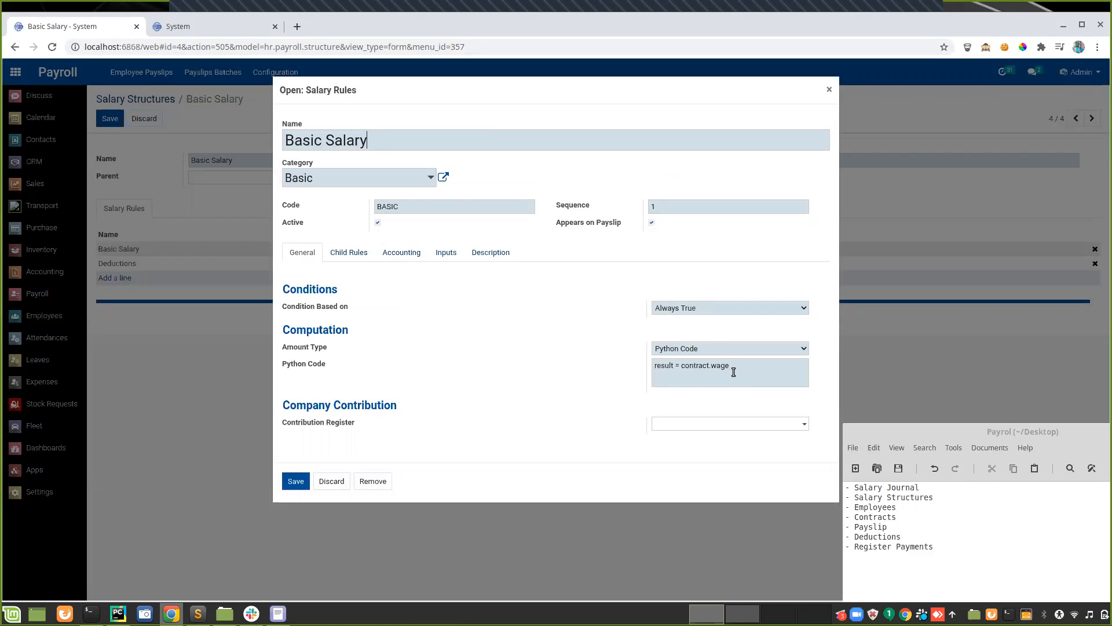
left_click(295, 482)
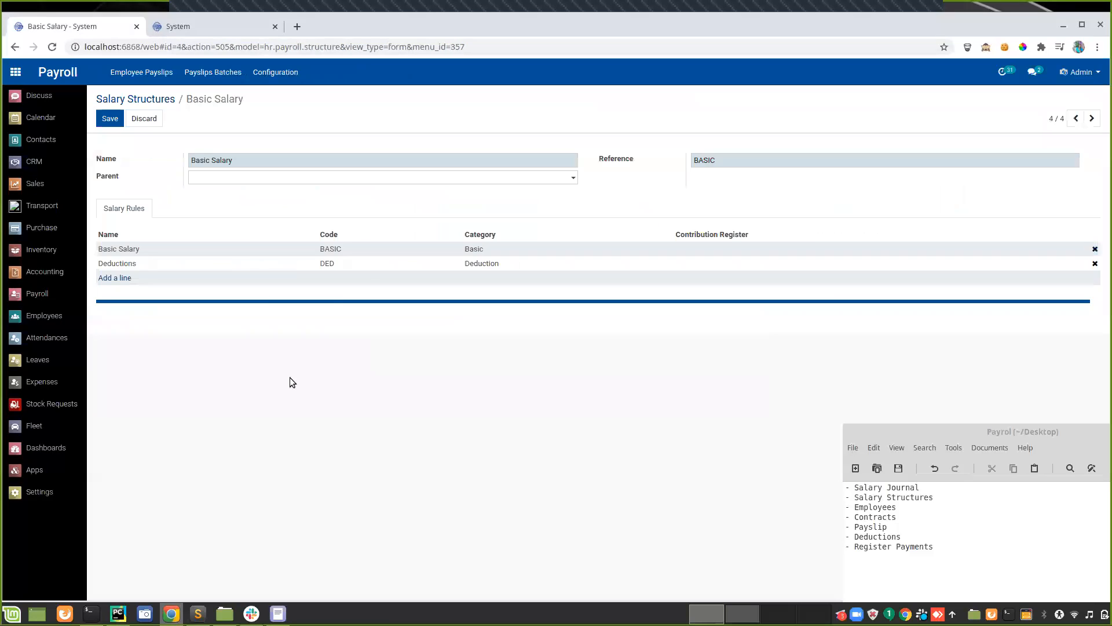
left_click(432, 264)
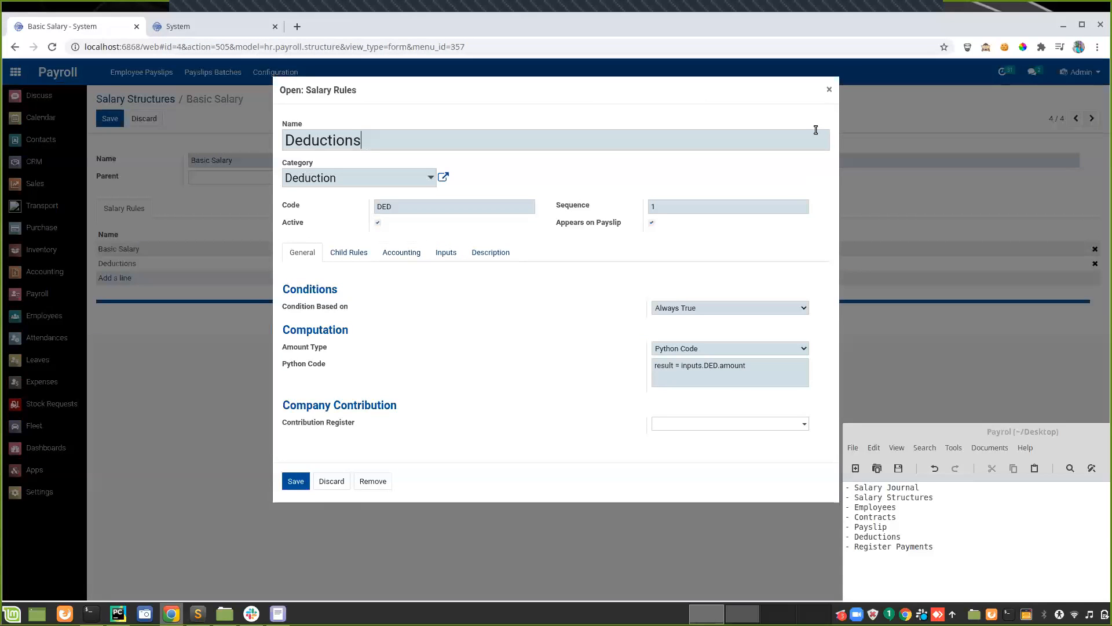
left_click(830, 91)
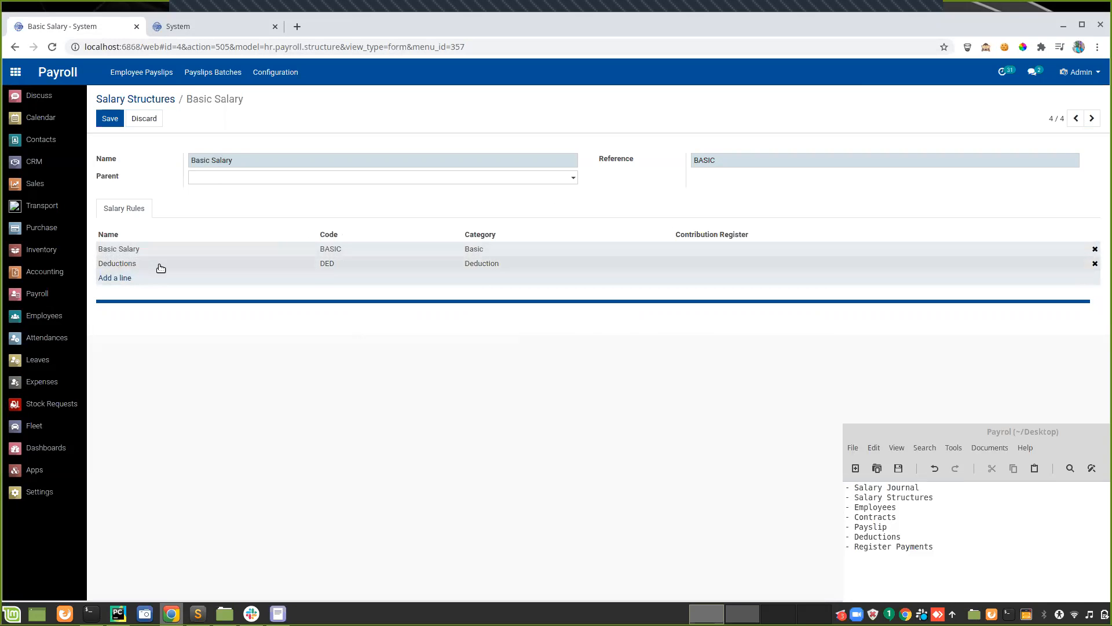
left_click(110, 118)
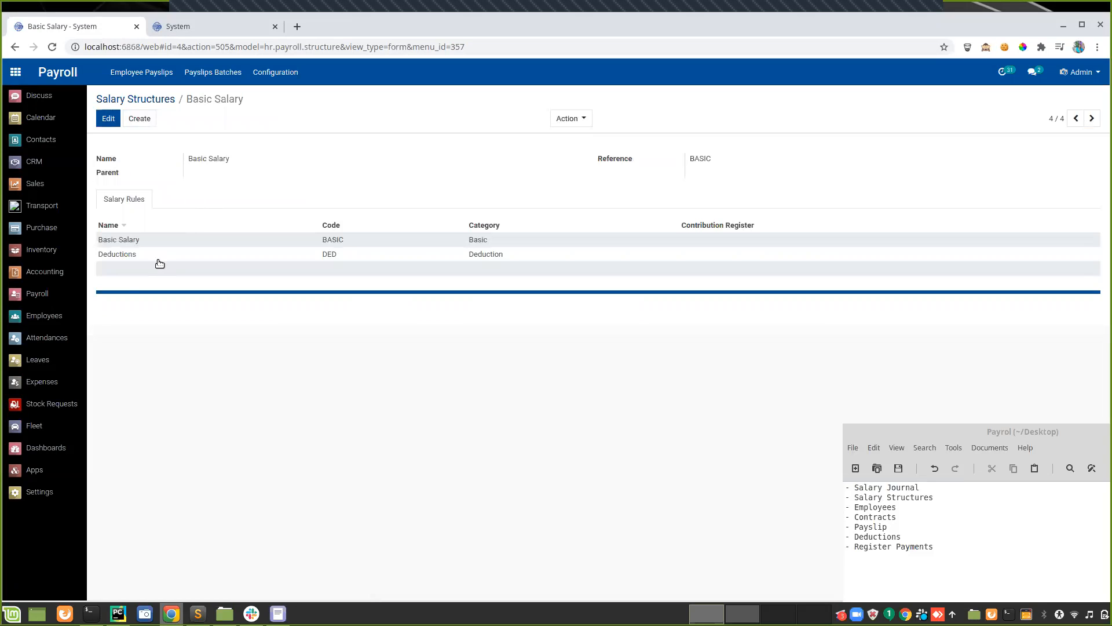
- Open the Juba driver's employee record for editing and review its work and private information
left_click(54, 316)
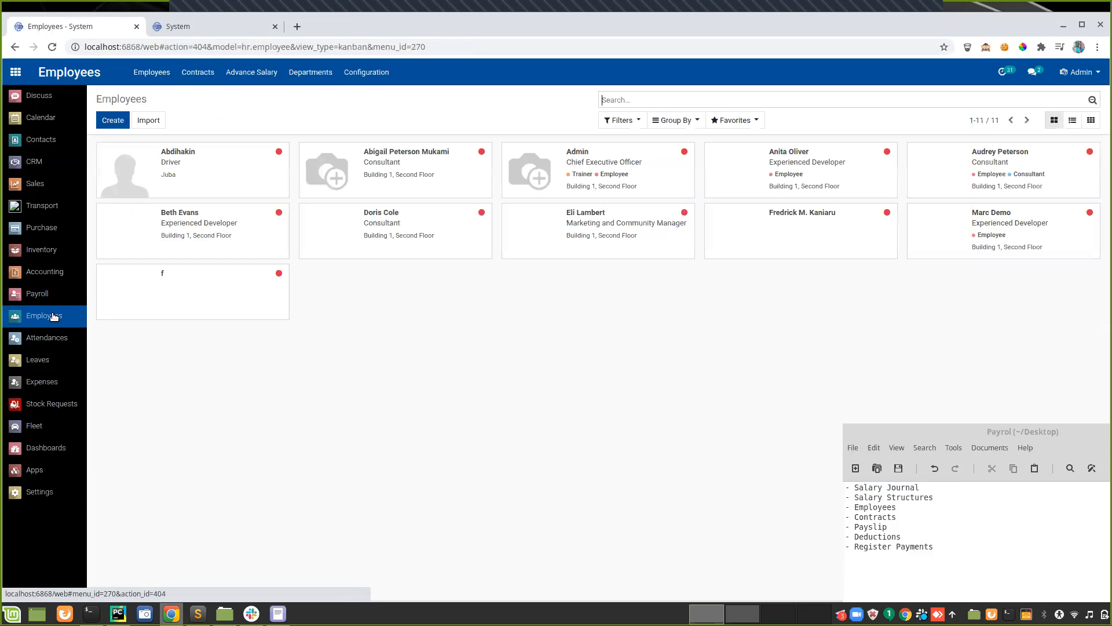
left_click(212, 175)
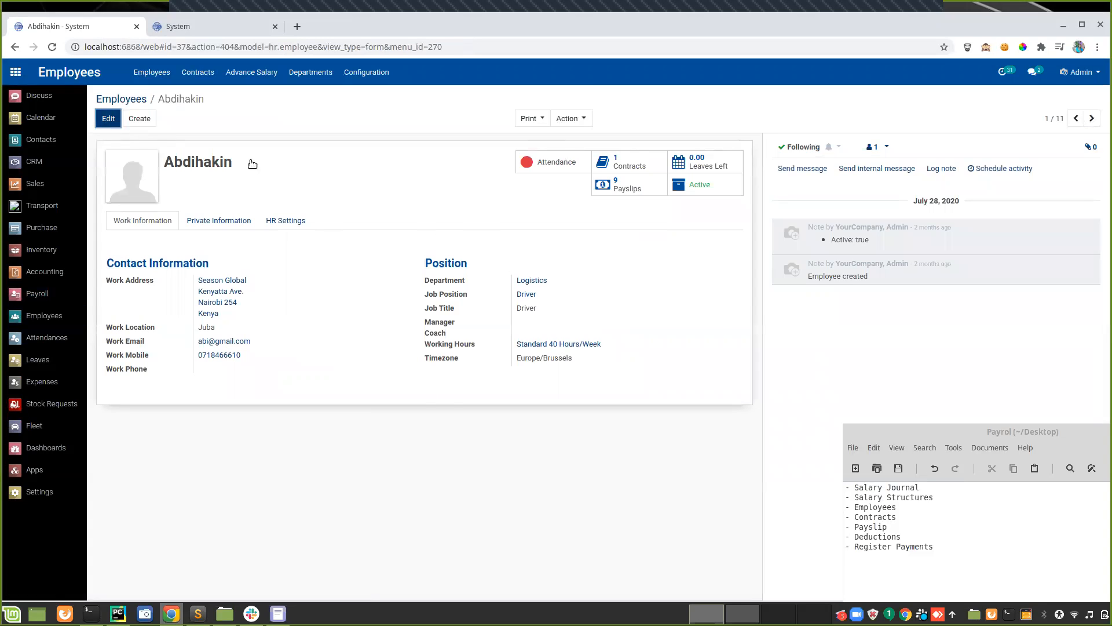
key("alt+a")
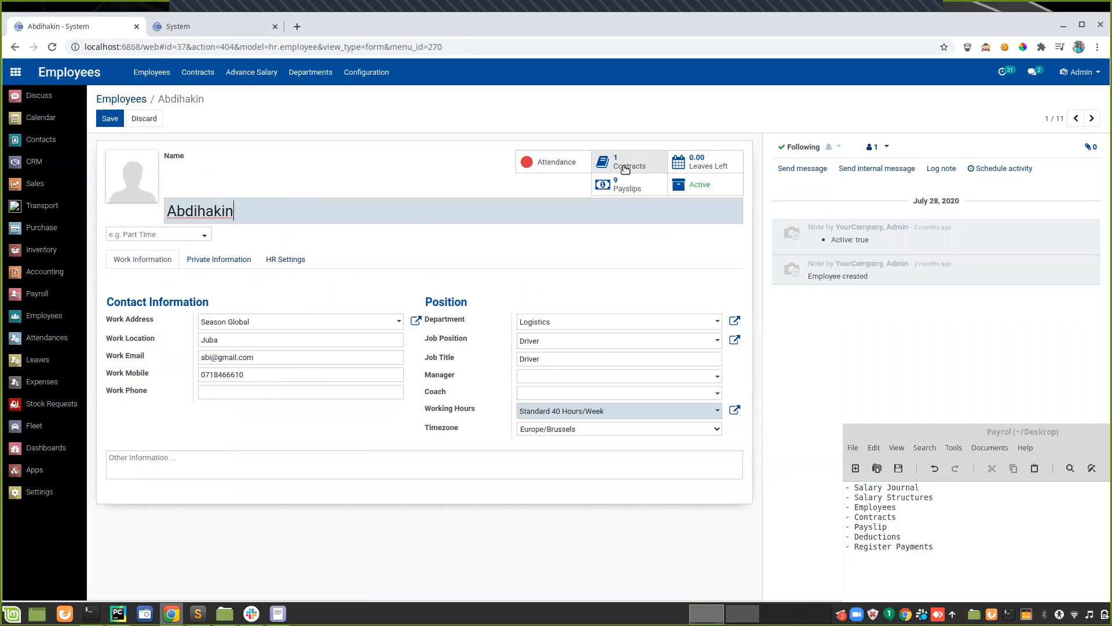
left_click(237, 260)
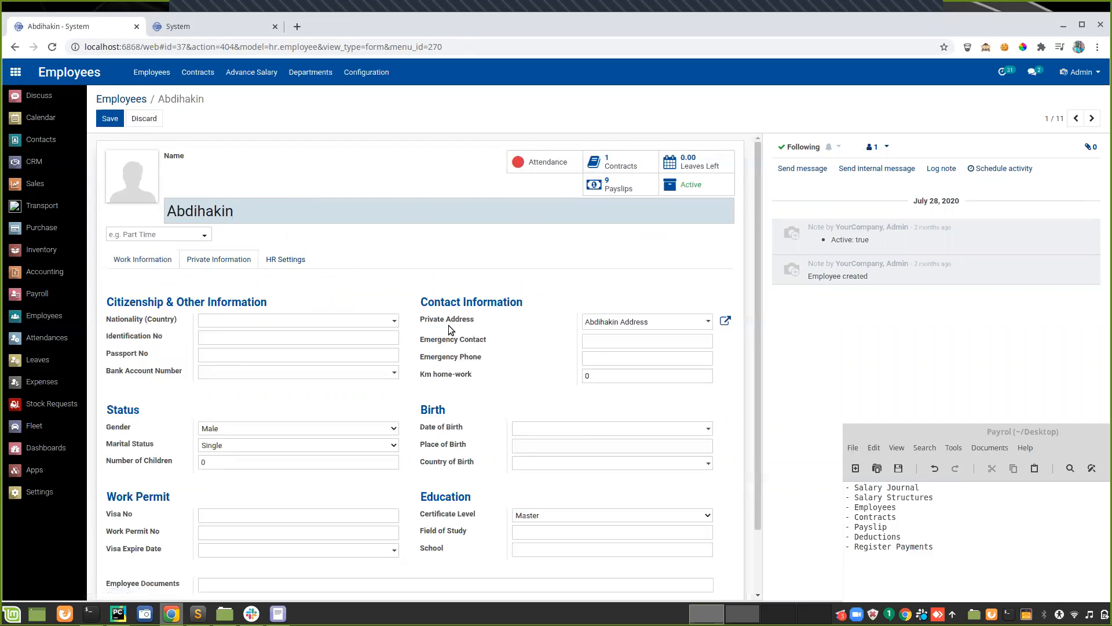
mouse_move(450, 324)
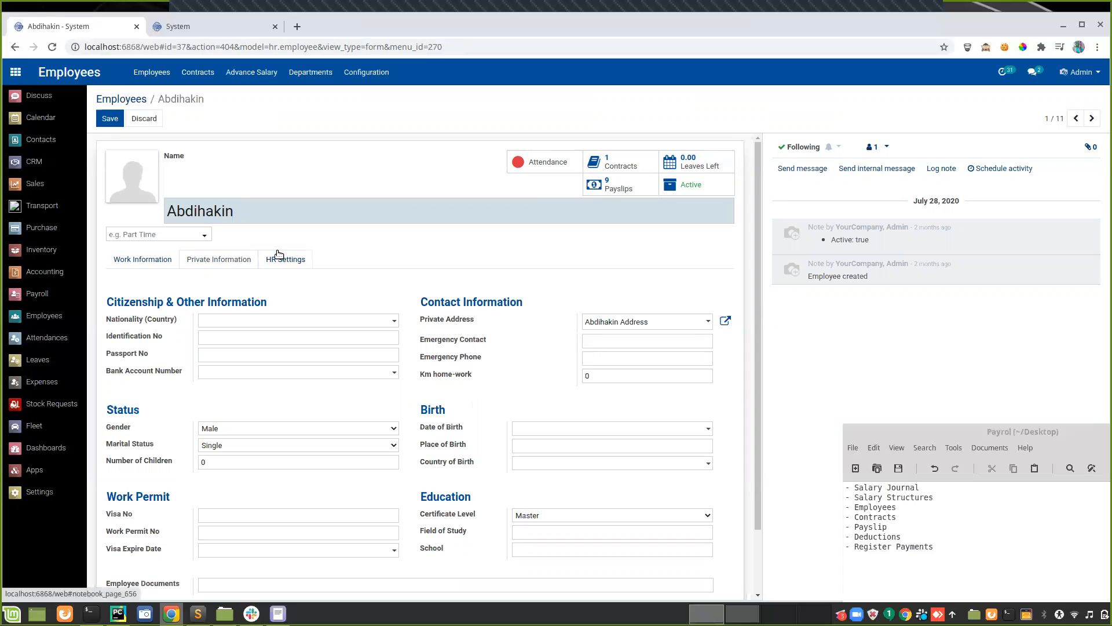
left_click(140, 259)
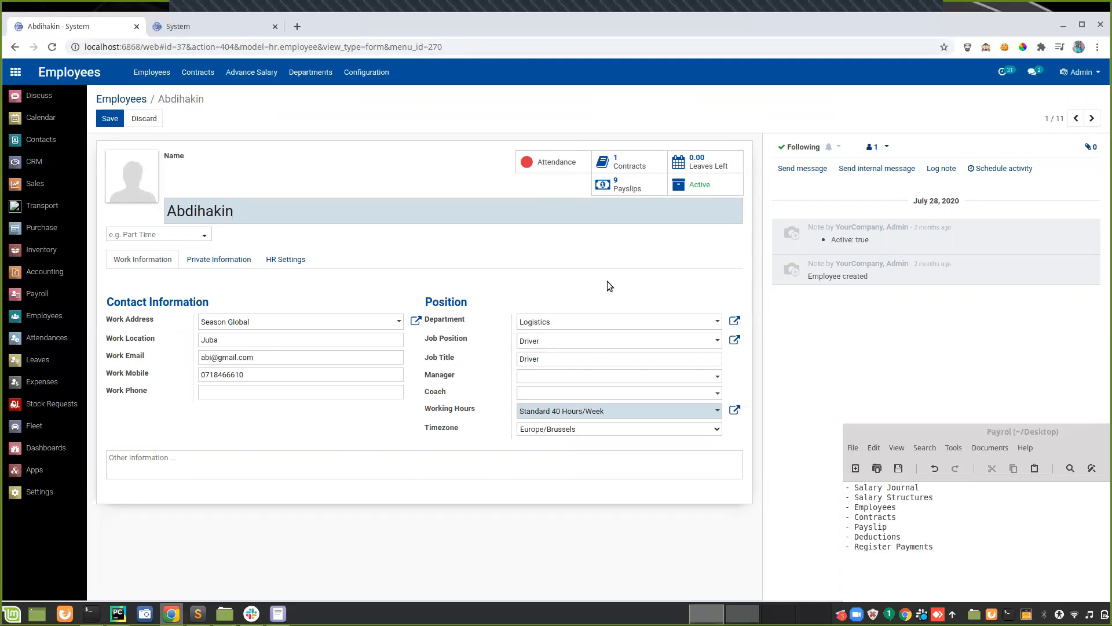
left_click(223, 266)
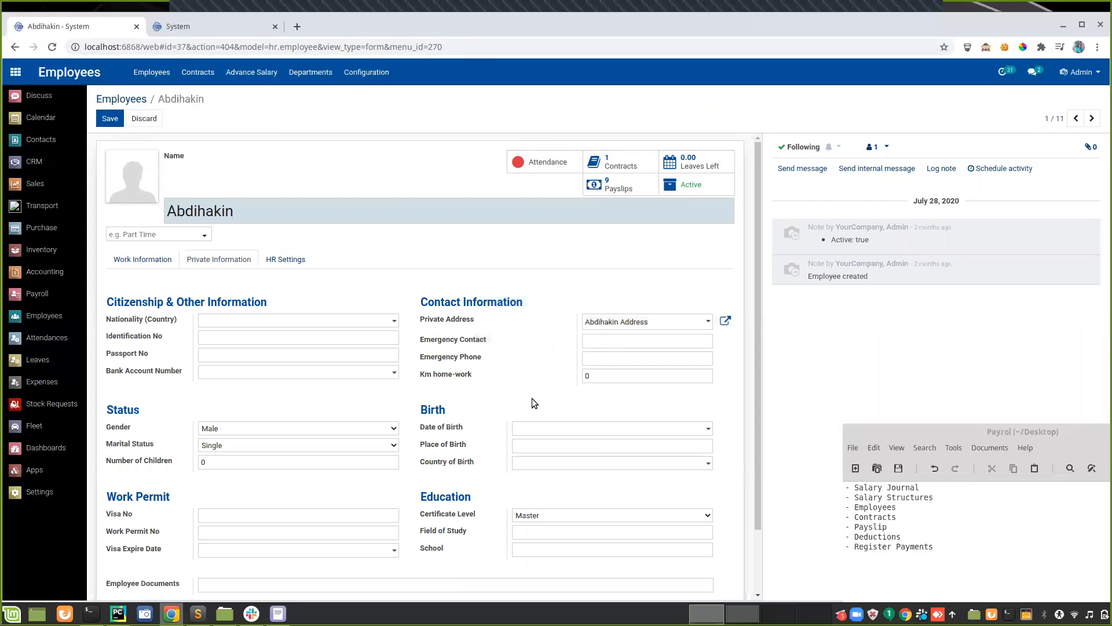
- Inspect the employee's linked private address and save both the address and the employee record
left_click(726, 321)
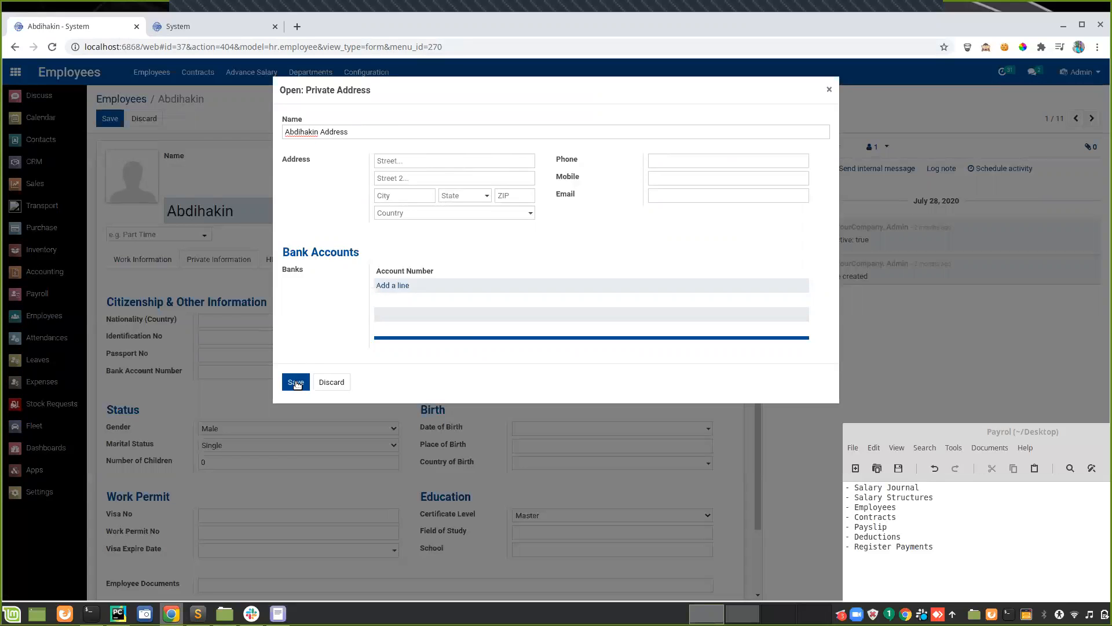
left_click(296, 382)
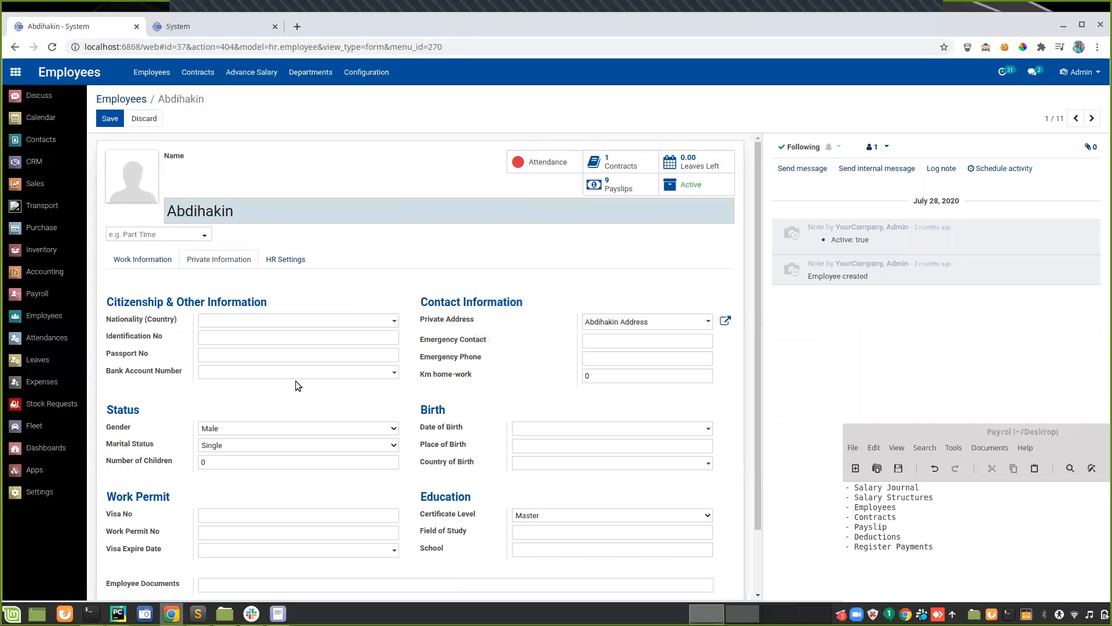
left_click(105, 120)
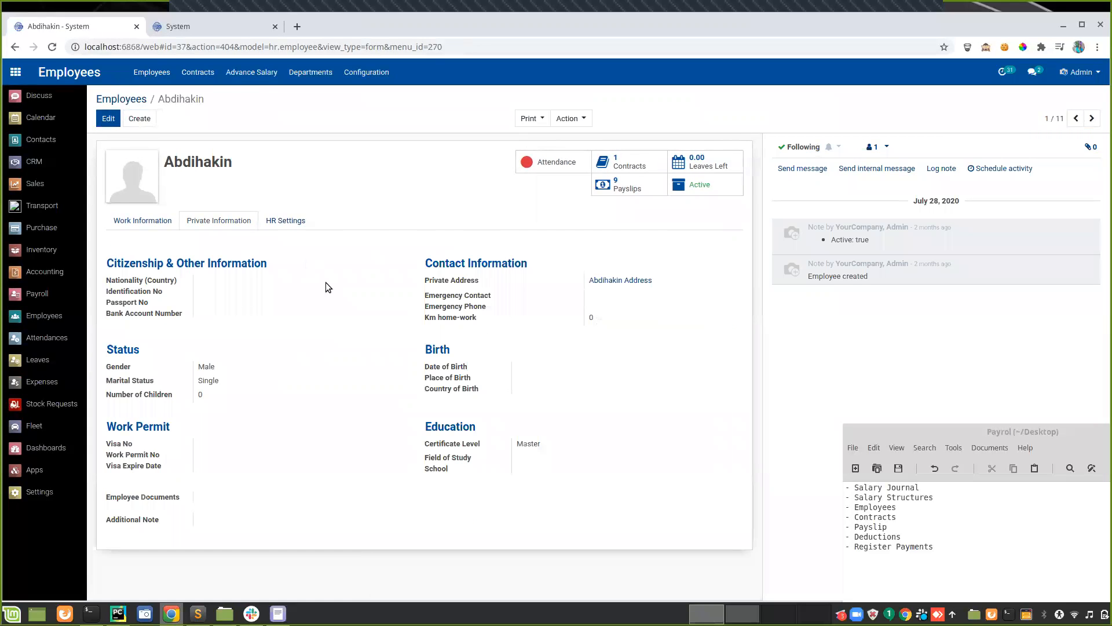
- Open the employee's running contract for editing
left_click(626, 168)
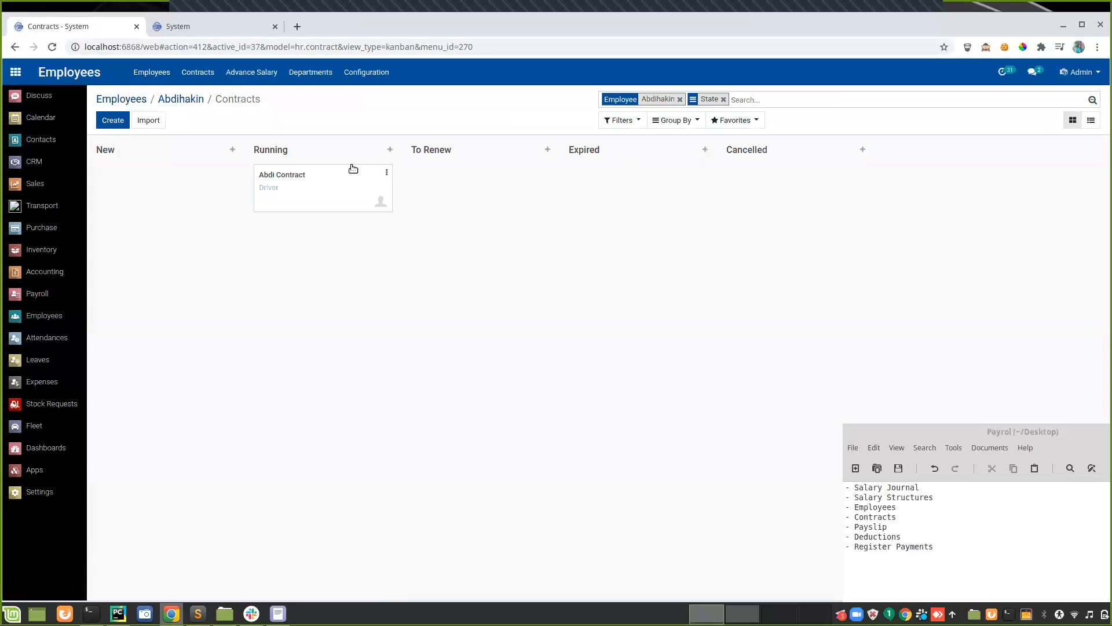
left_click(181, 99)
left_click(649, 167)
left_click(112, 122)
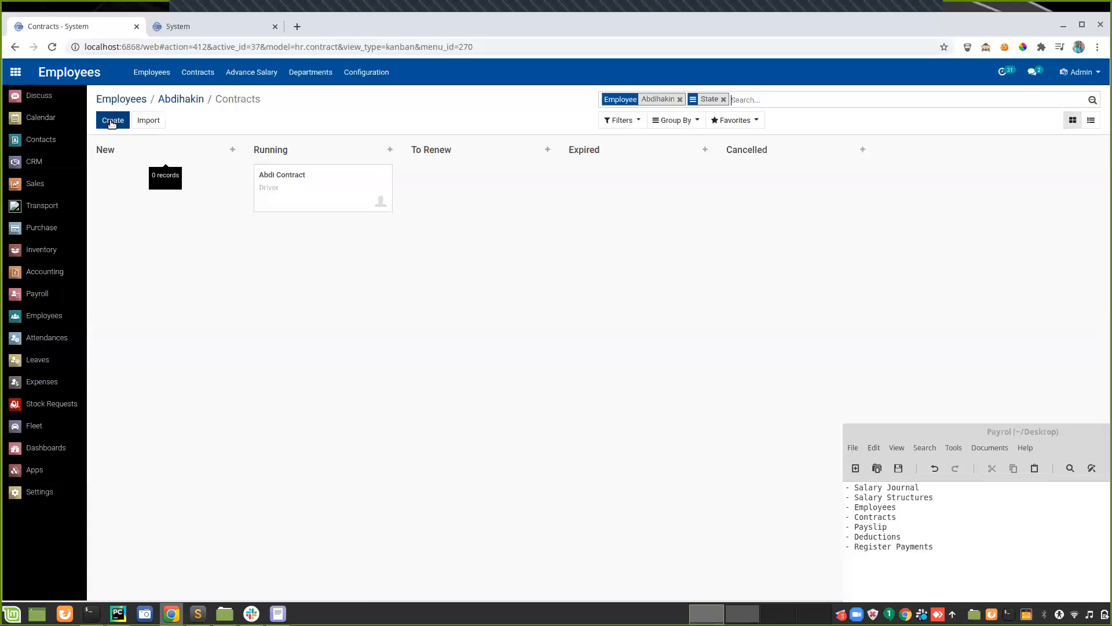
left_click(302, 176)
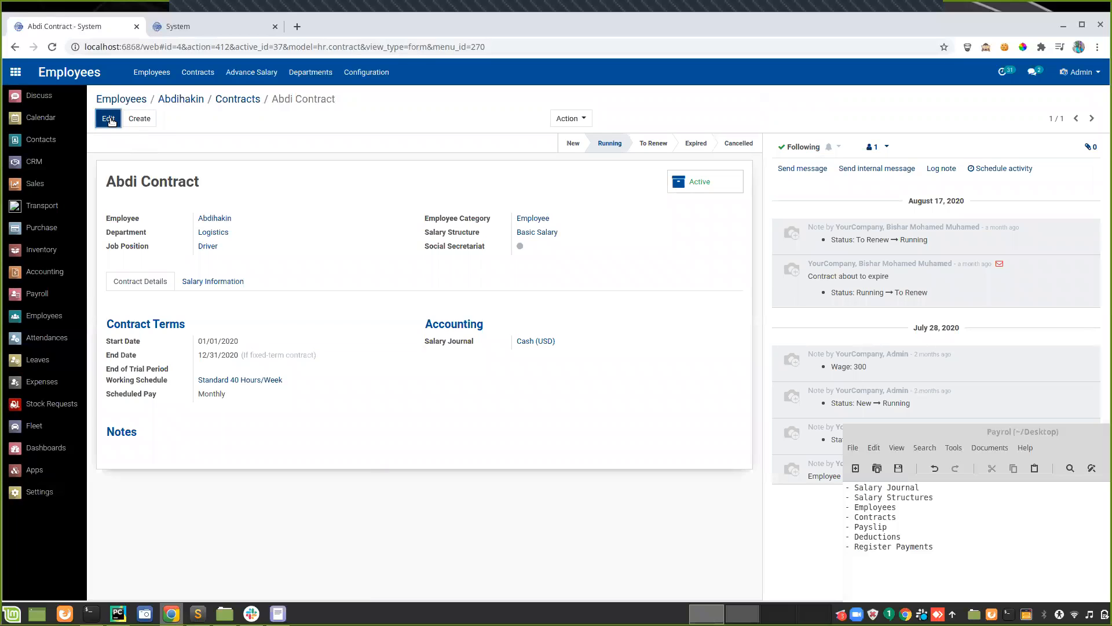
left_click(110, 120)
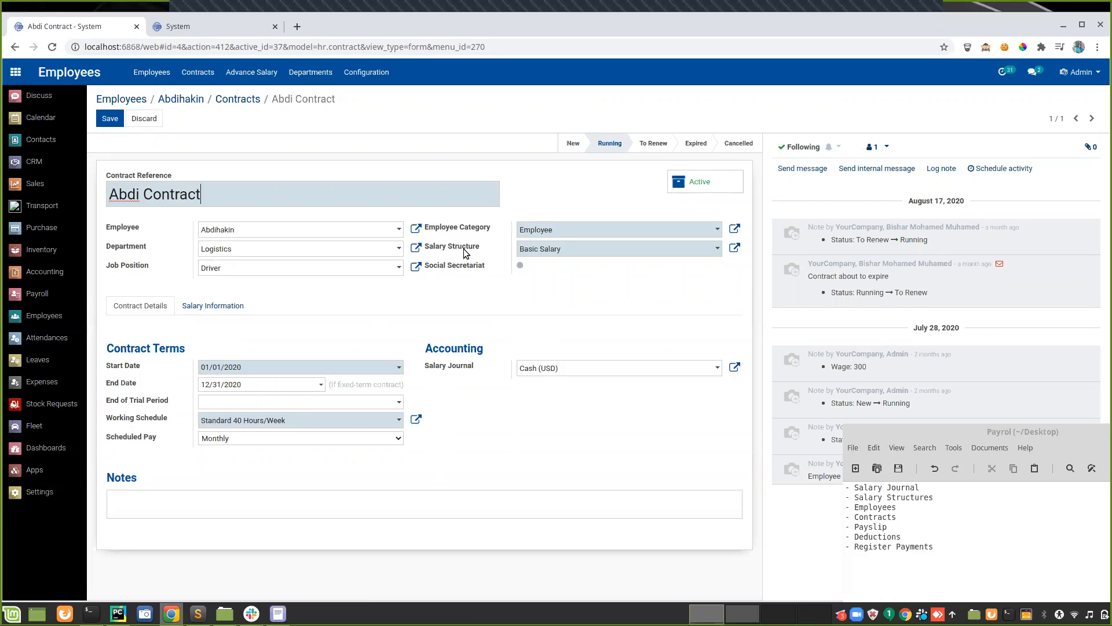
- Choose Basic Salary as the contract's salary structure, Monthly as scheduled pay and Cash (USD) as salary journal
left_click(564, 250)
left_click(566, 310)
left_click(221, 442)
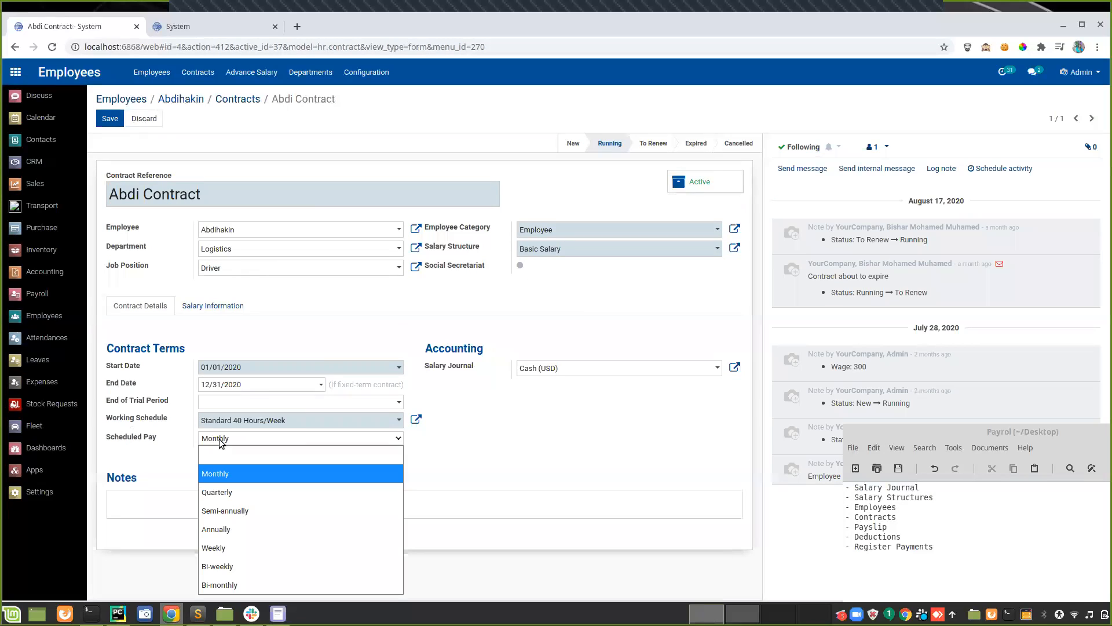
left_click(220, 472)
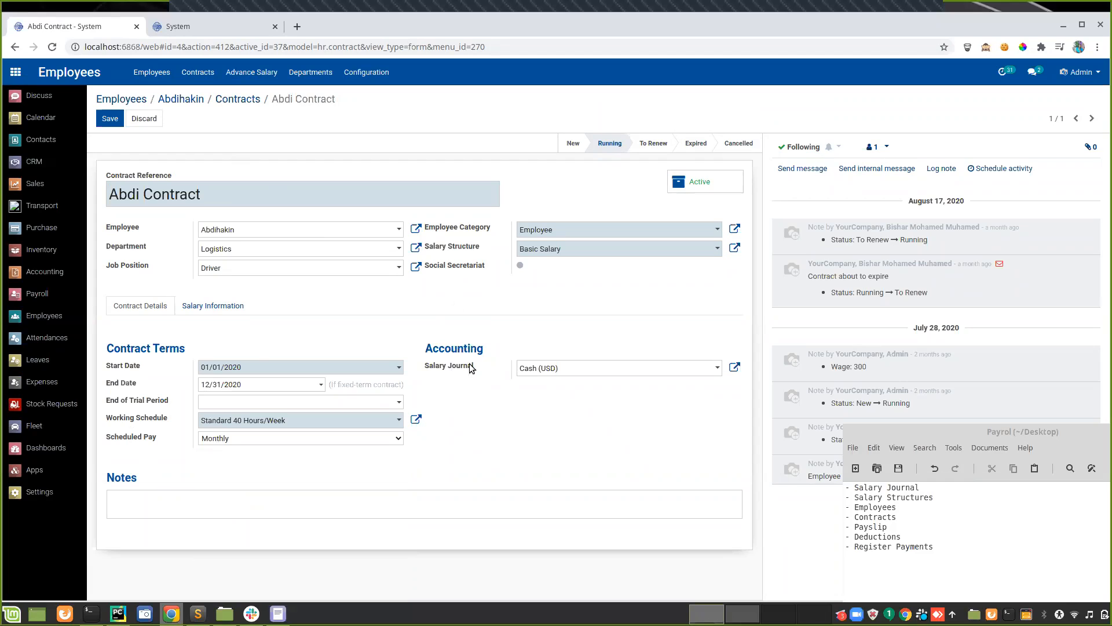
left_click(547, 368)
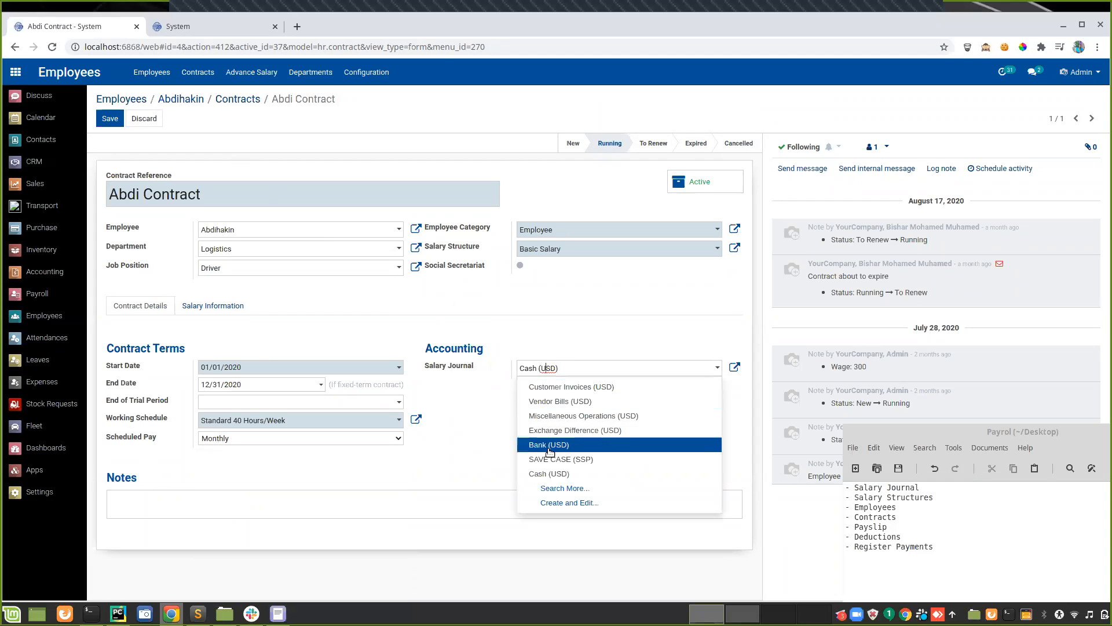
left_click(550, 472)
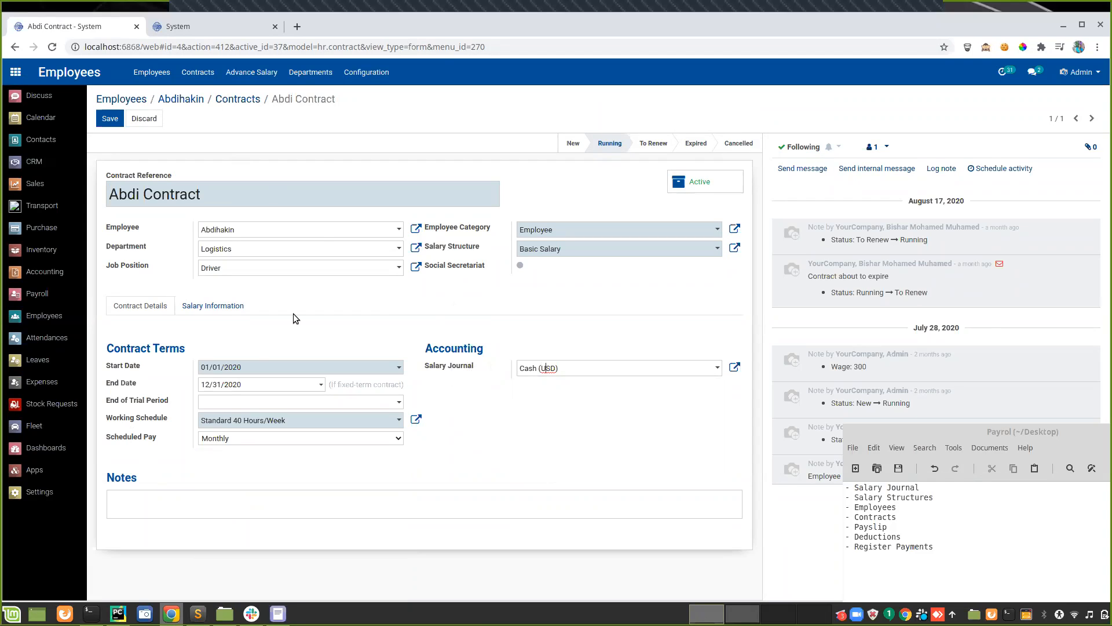
- Save the contract and review its contract terms and the wage in its salary information
left_click(226, 310)
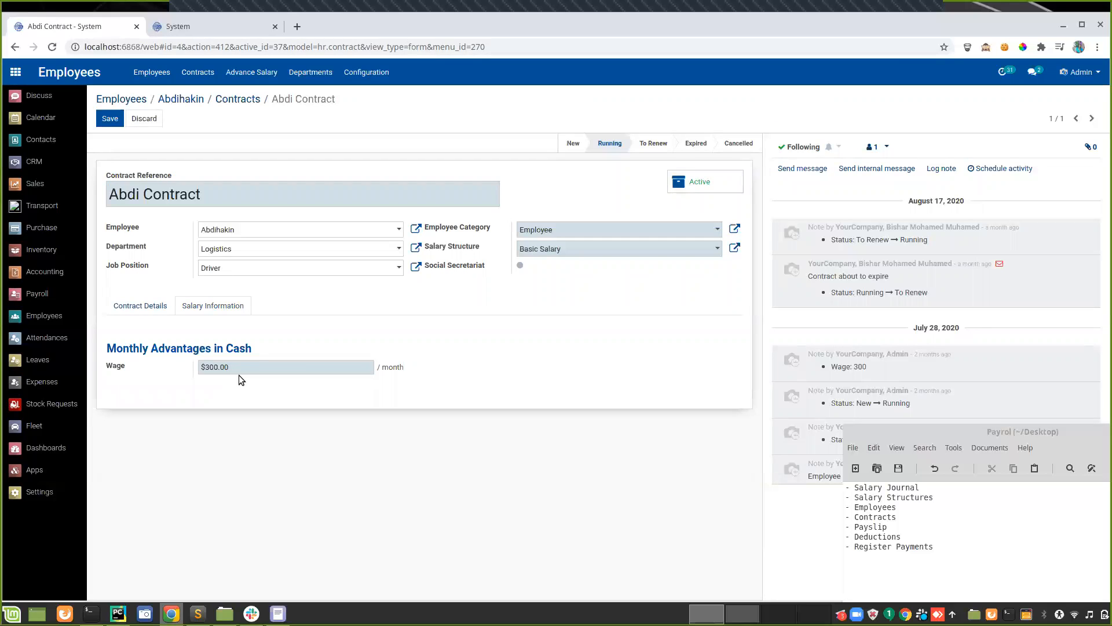
left_click(106, 120)
left_click(132, 280)
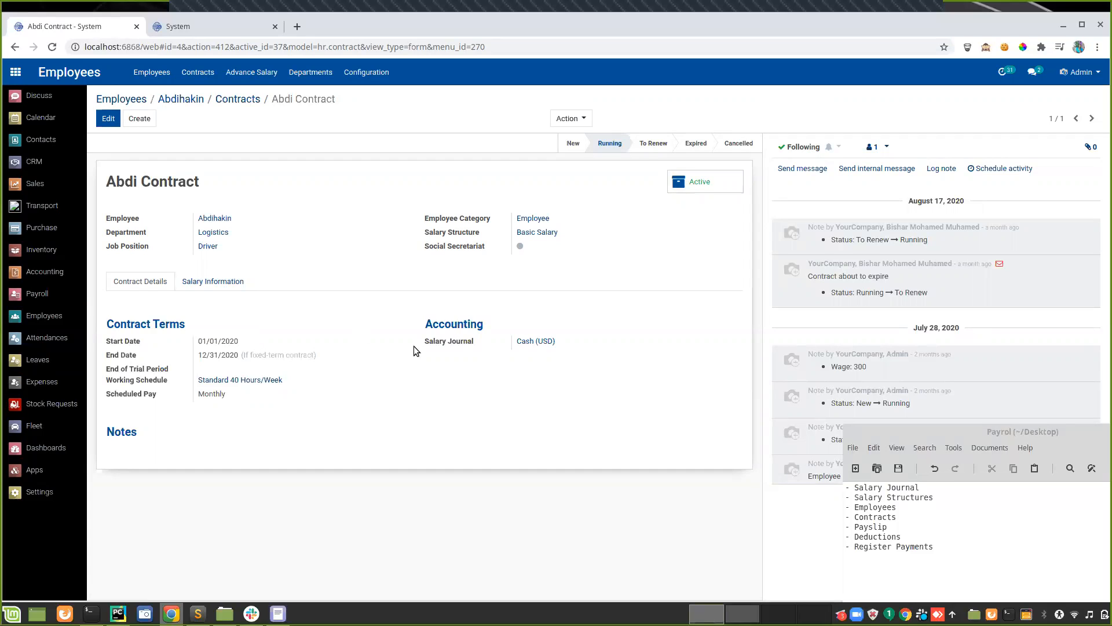
left_click(215, 285)
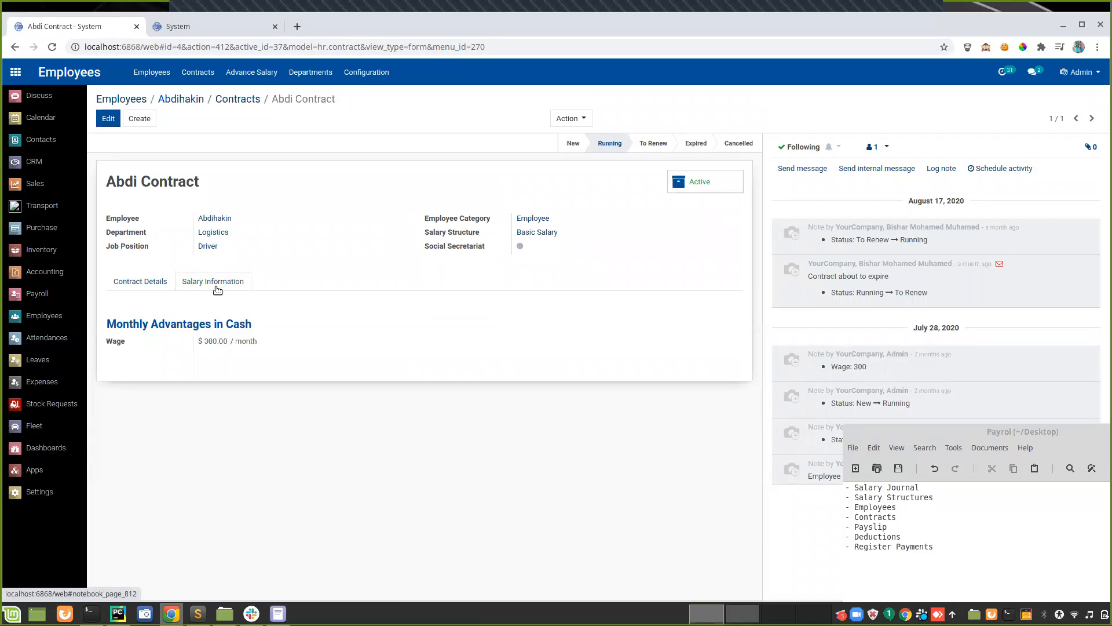
mouse_move(116, 346)
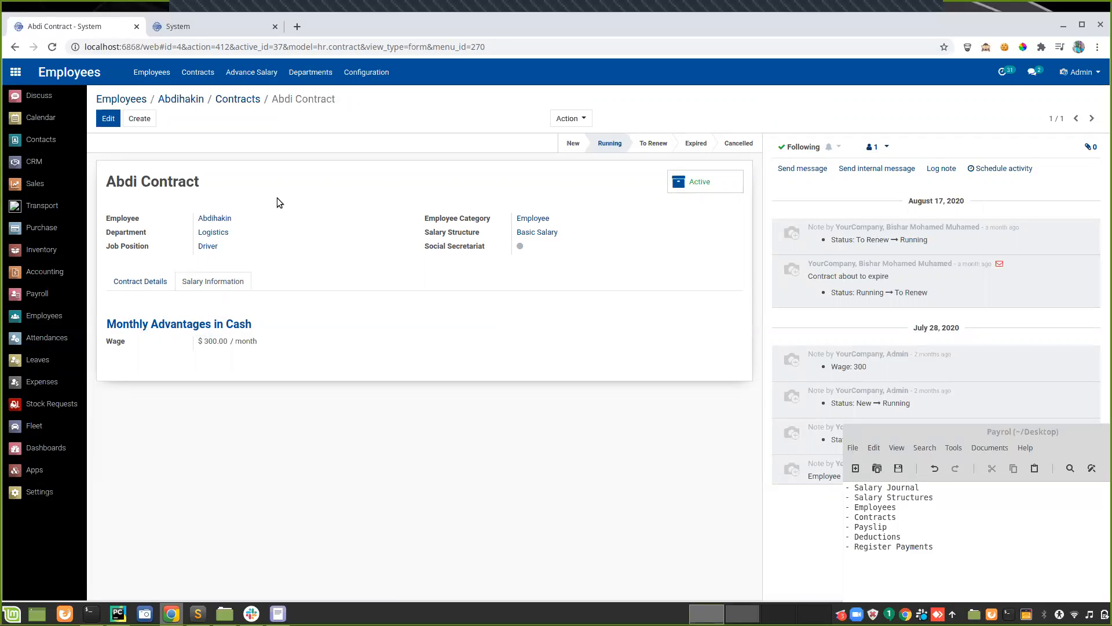
- Start a new payslip in Payroll and select the employee whose contract was saved
left_click(49, 298)
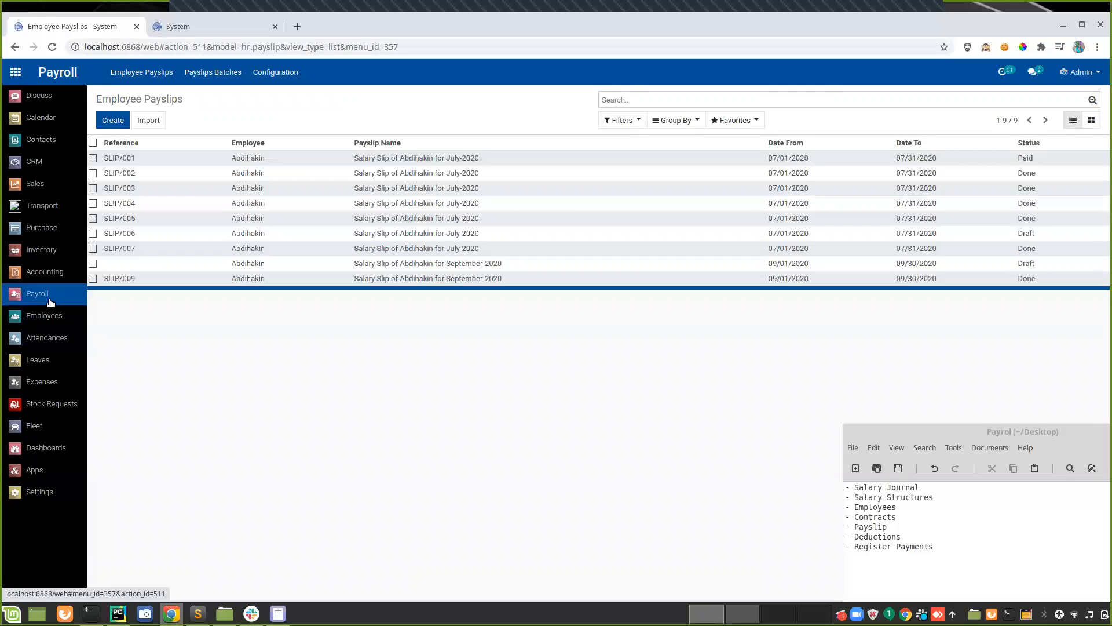
left_click(113, 121)
left_click(223, 193)
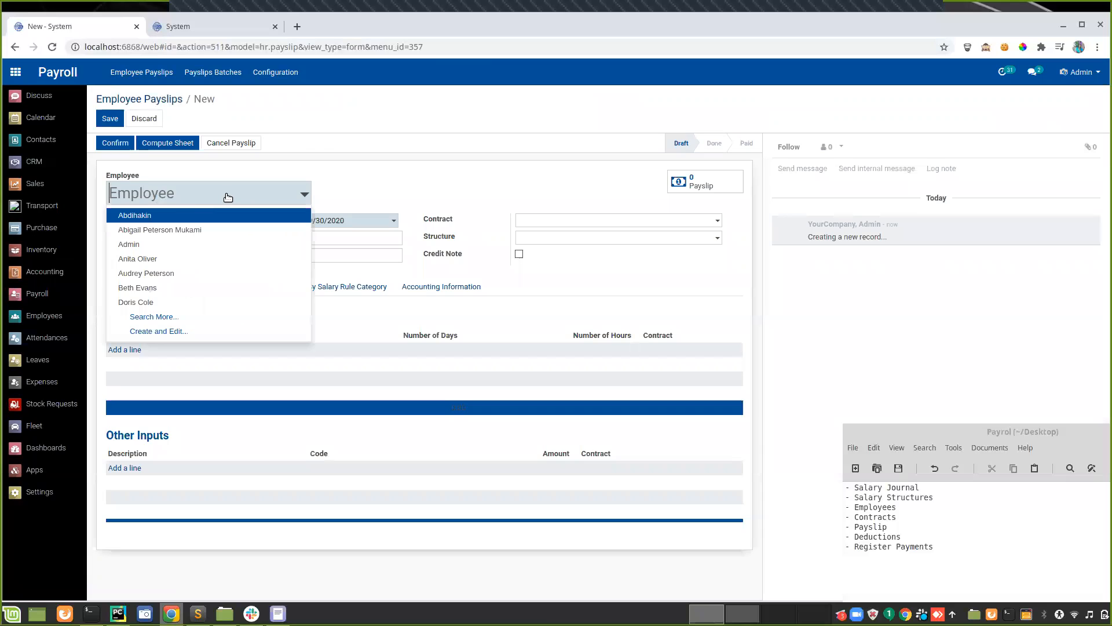
left_click(167, 215)
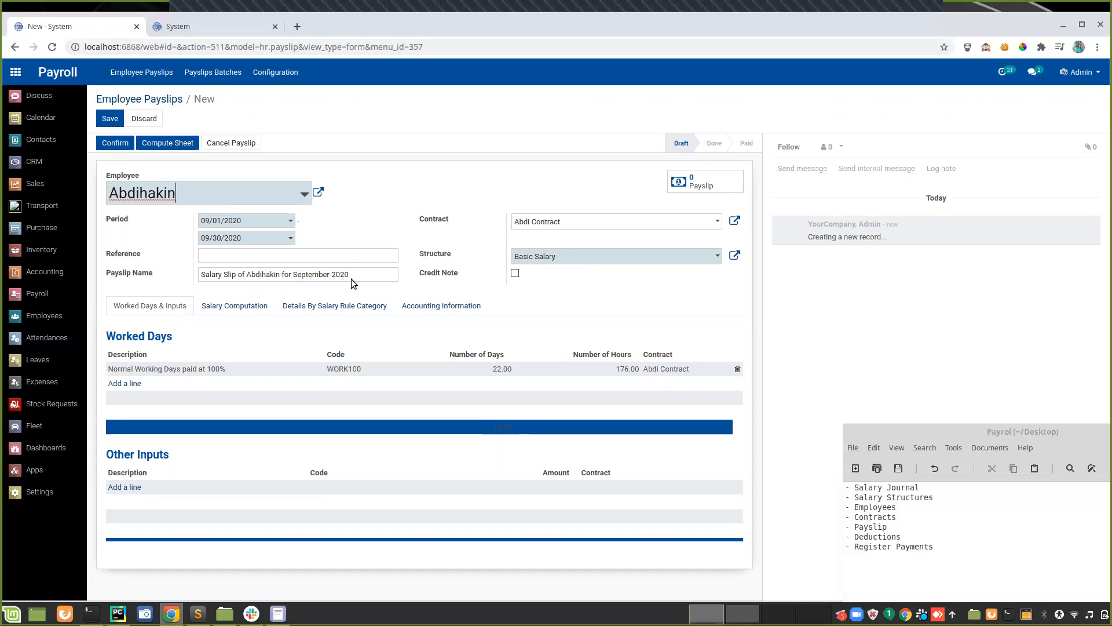
- Add an other-input line to the payslip: description Lost an Item, code DED, amount -20, linked to the employee's contract
left_click(257, 308)
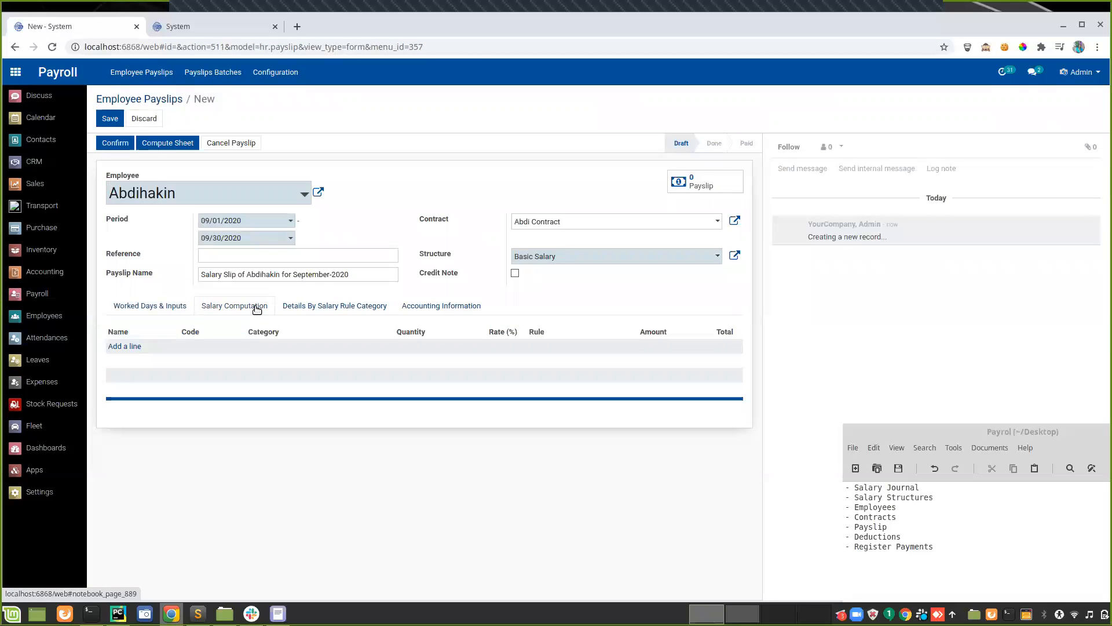
left_click(168, 311)
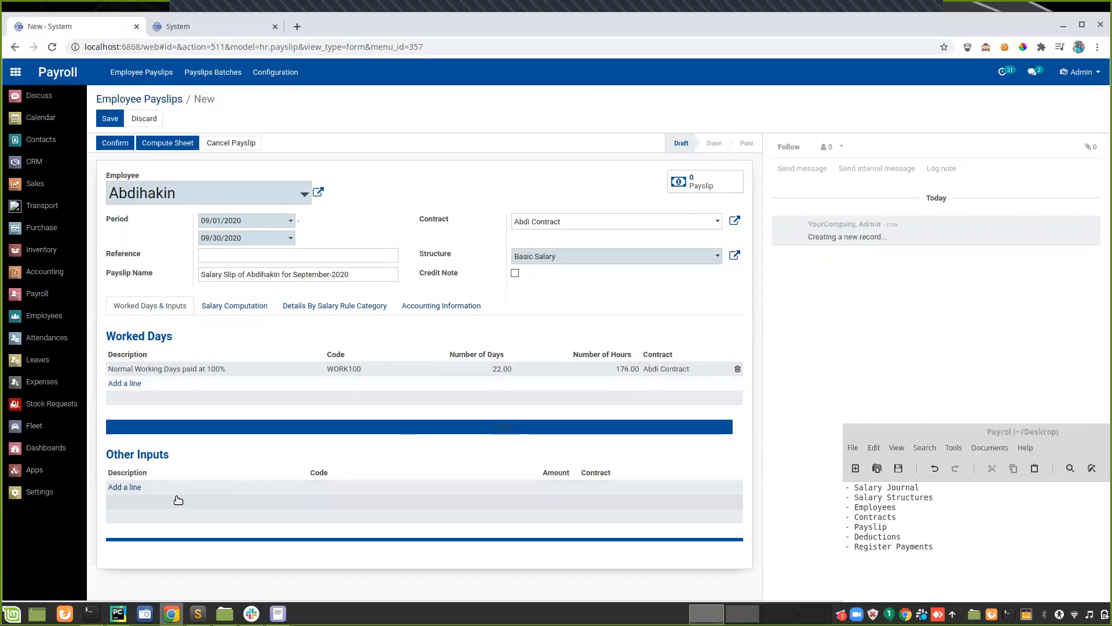
left_click(129, 487)
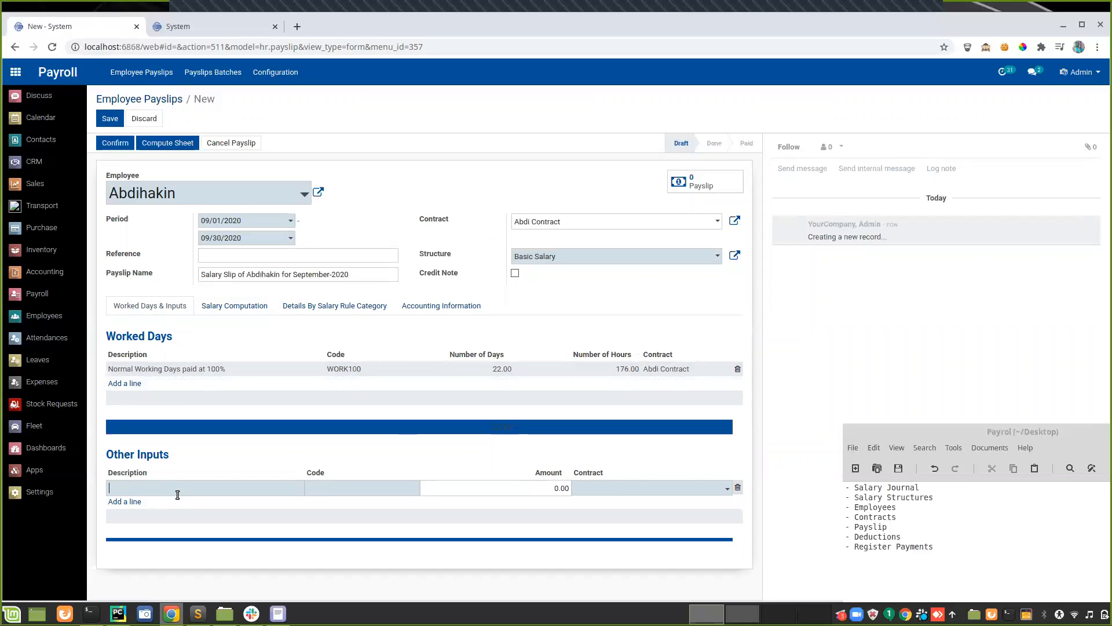
type("Lost ")
type("an Ite")
type("m")
type("DED")
left_click(521, 492)
type("-20")
left_click(604, 490)
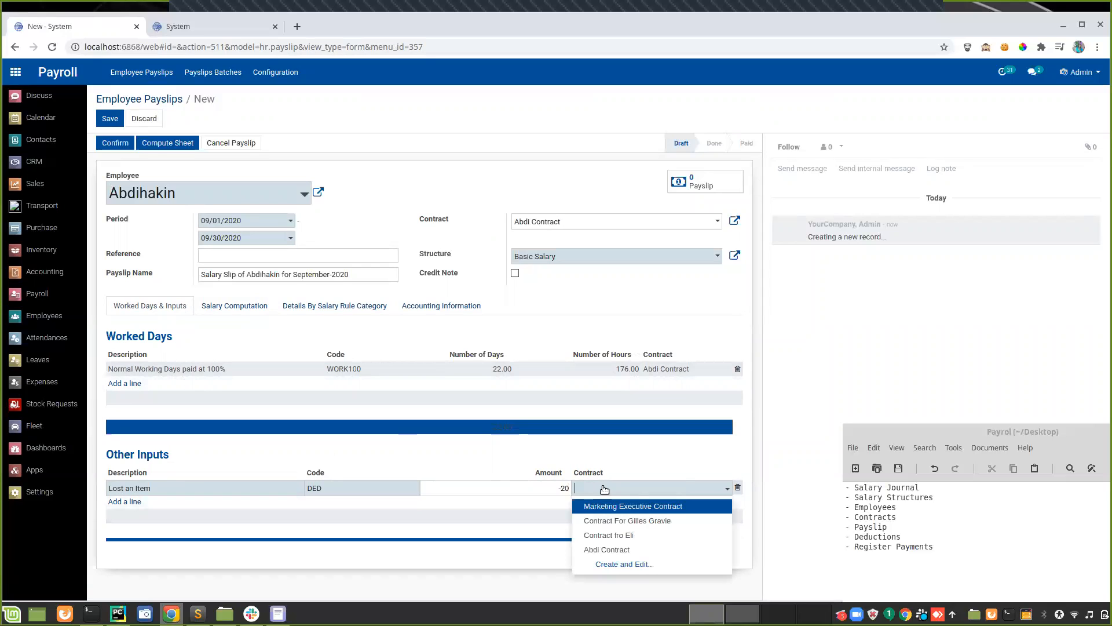
left_click(600, 549)
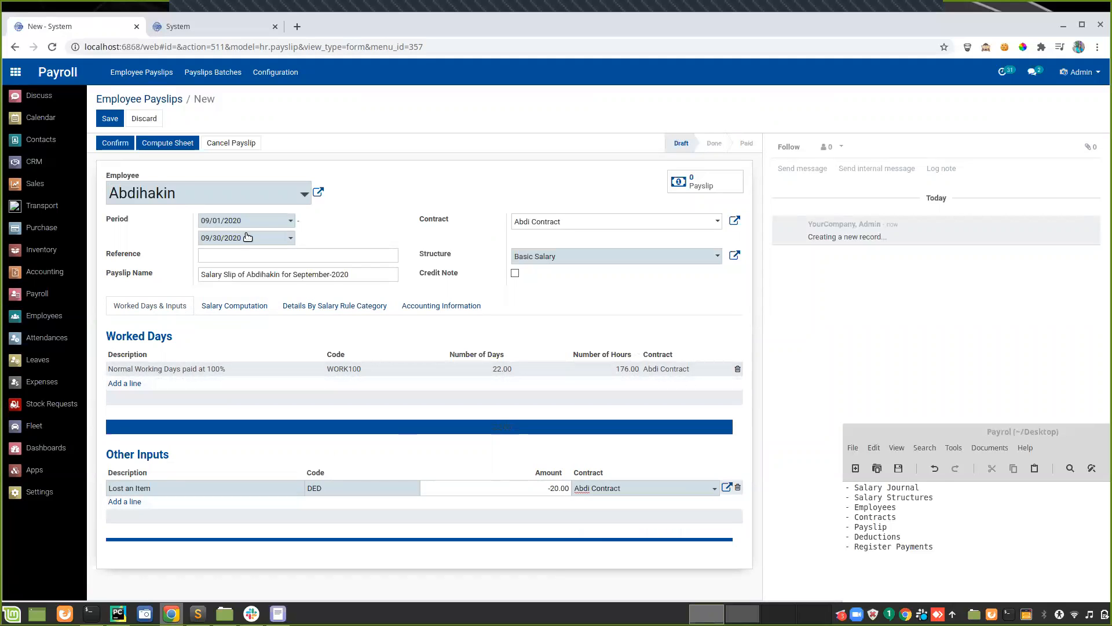
- Save and confirm the September 2020 payslip, then check its salary computation lines
left_click(111, 118)
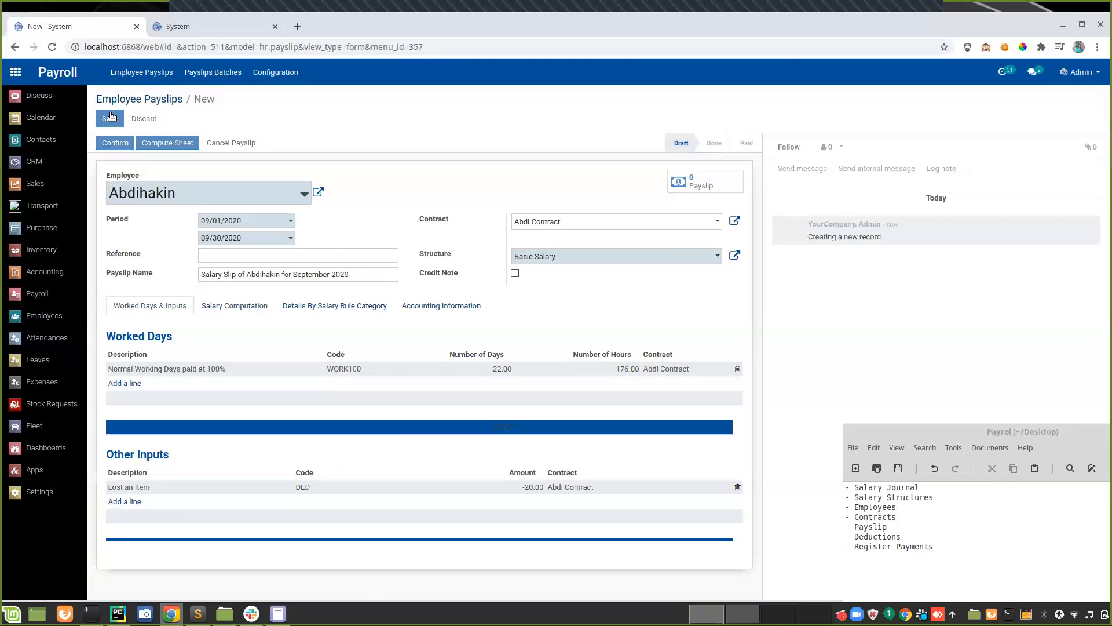
left_click(115, 142)
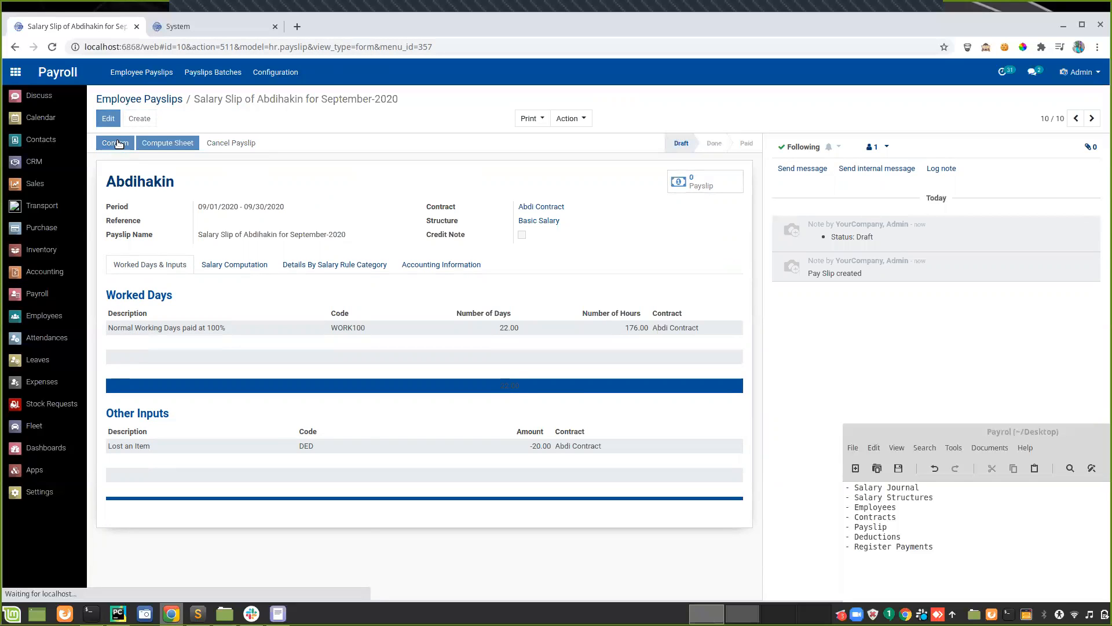
left_click(228, 272)
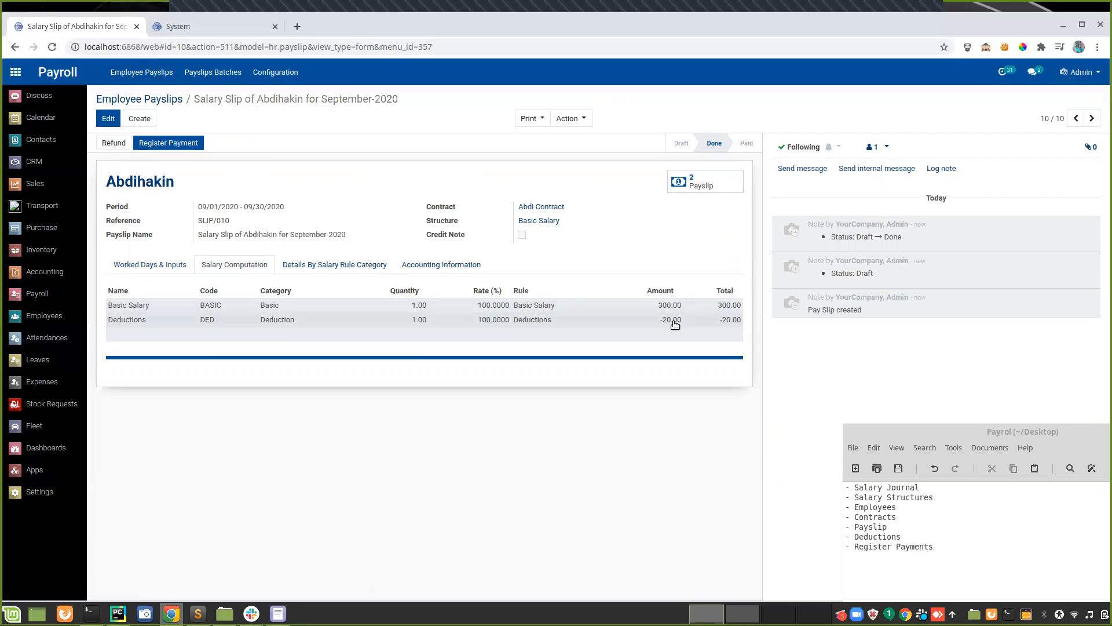
- Review the payslip's computation details list and return to the payslip
left_click(695, 184)
left_click(704, 228)
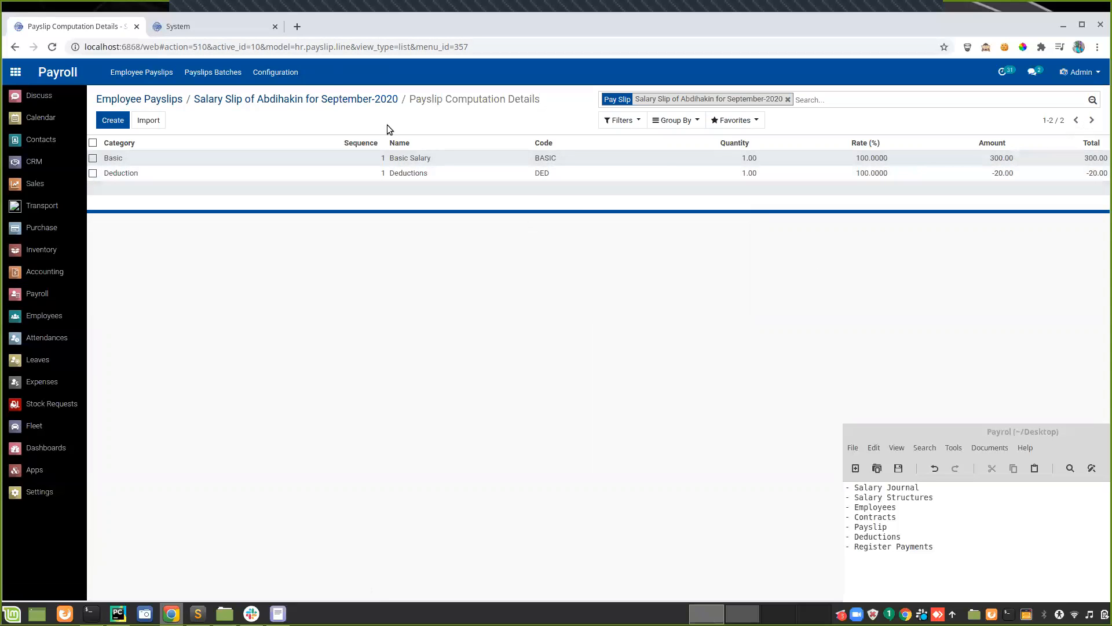
left_click(332, 95)
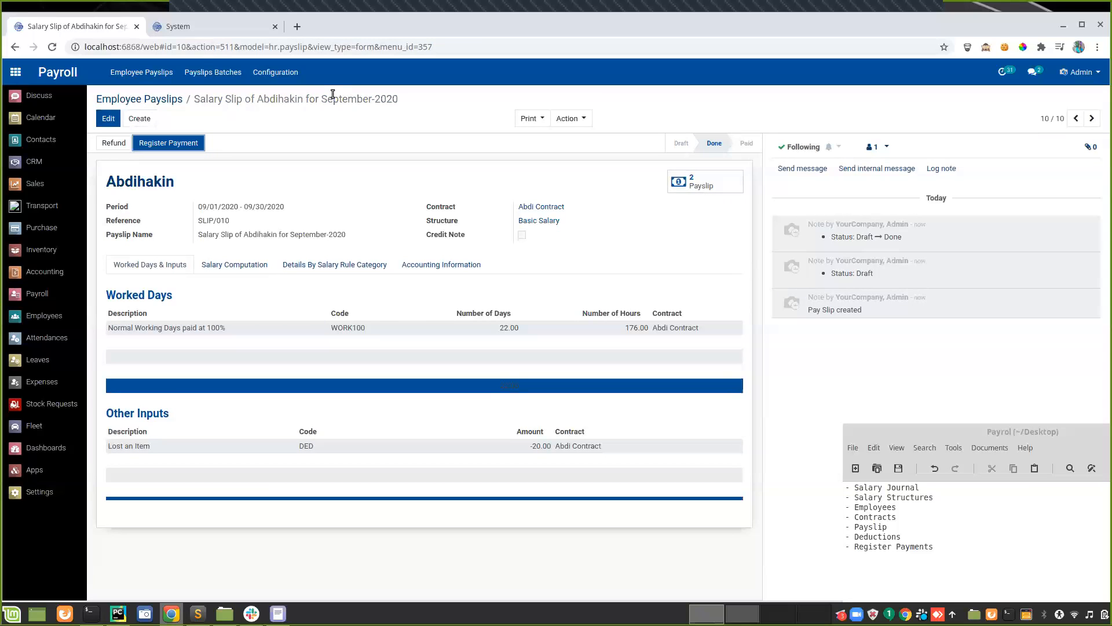
- Register the payslip's payment with Cash (USD) as payment method, keeping USD as currency, and validate it
left_click(181, 143)
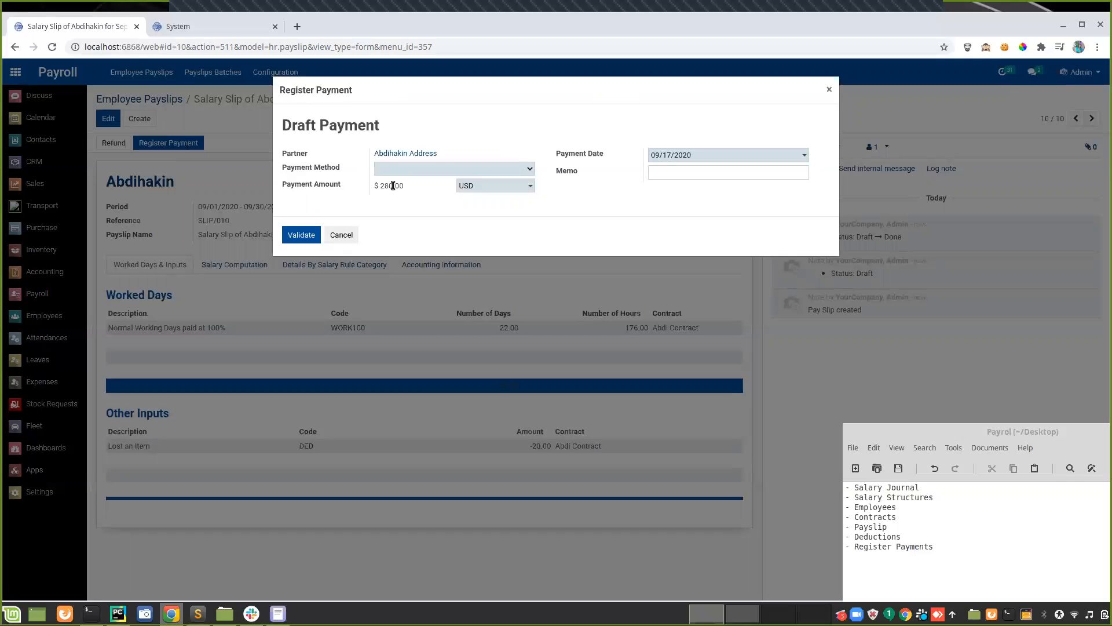
left_click(472, 165)
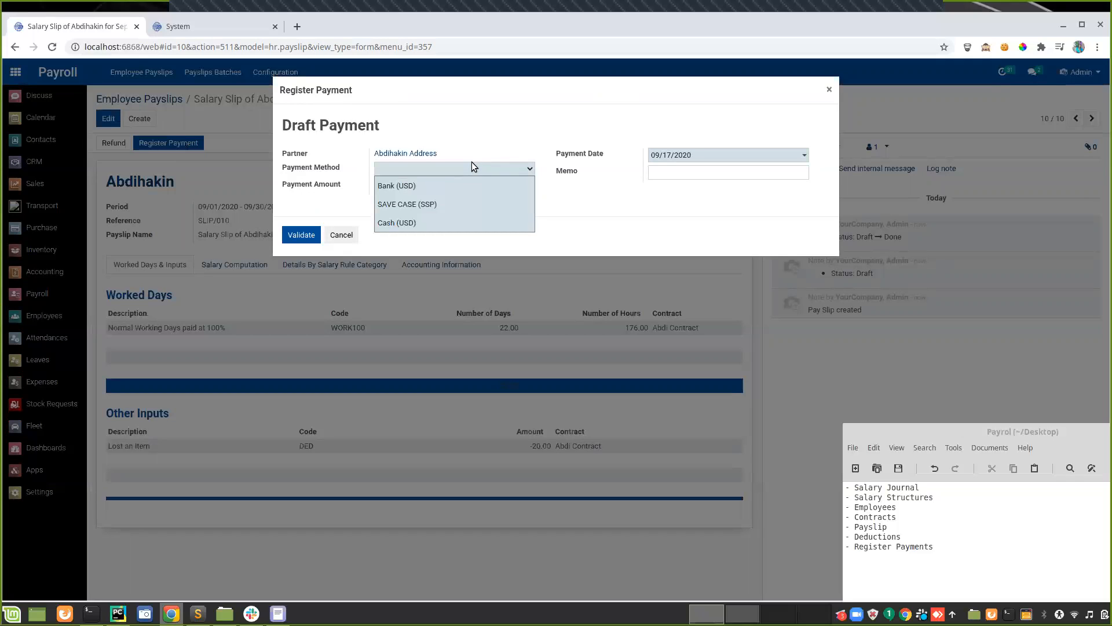
left_click(420, 225)
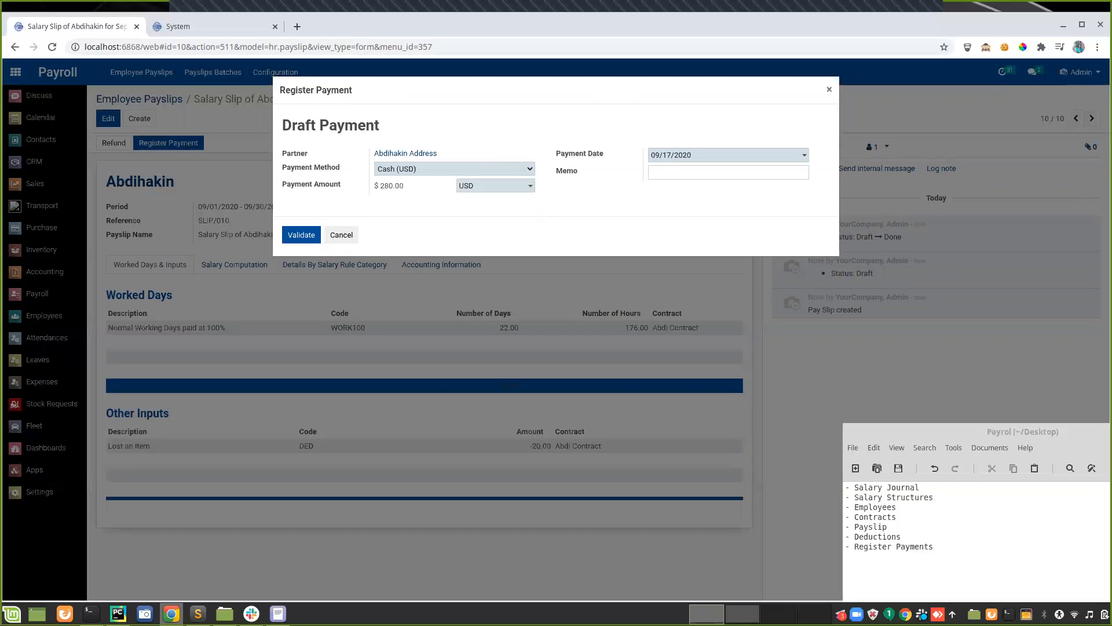
left_click(490, 189)
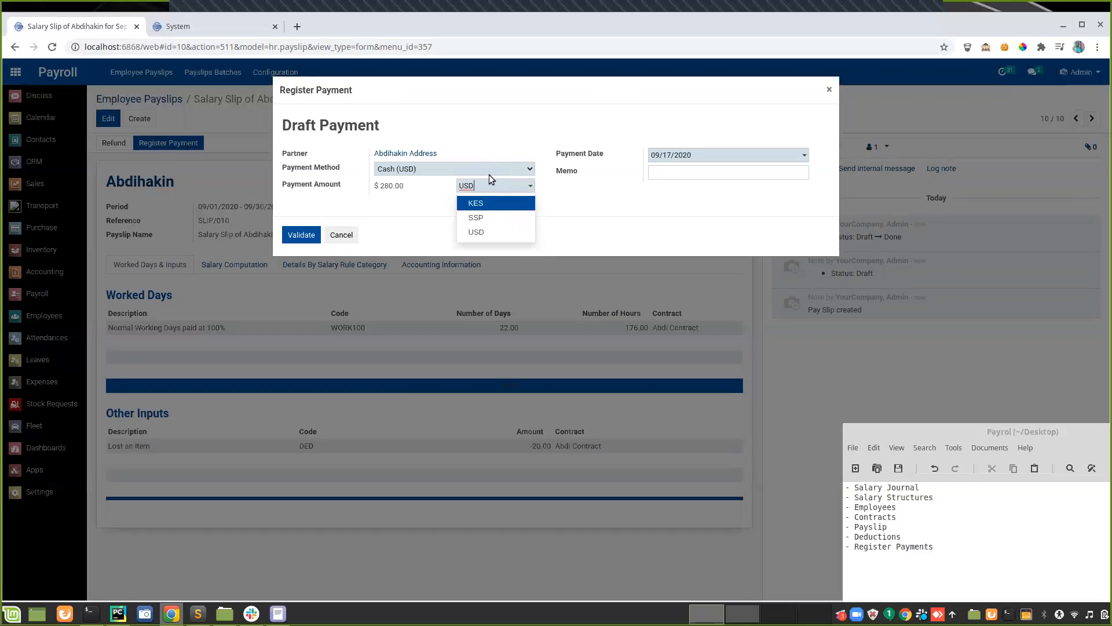
left_click(404, 215)
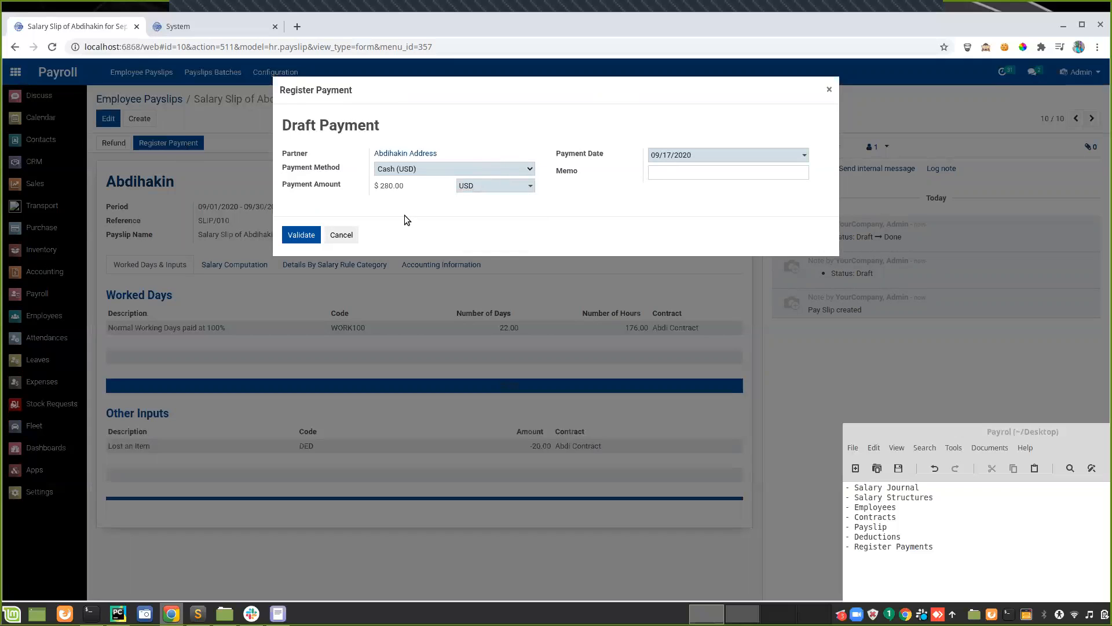
left_click(298, 235)
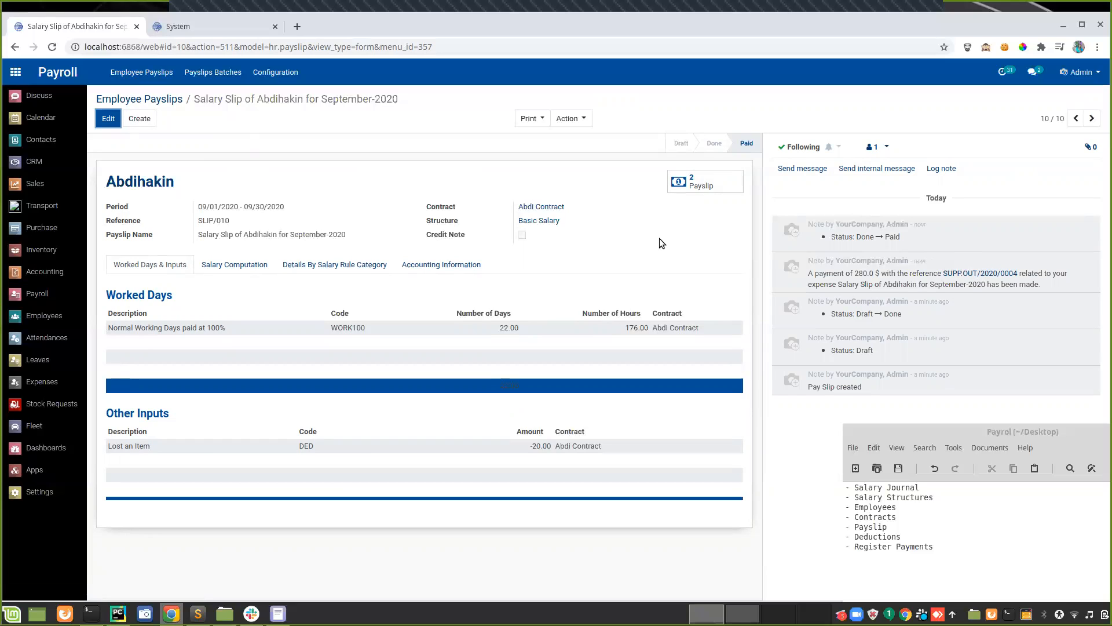
- Refresh the Accounting Overview to check the Cash journal's general ledger balance, and return to the payslip
left_click(185, 26)
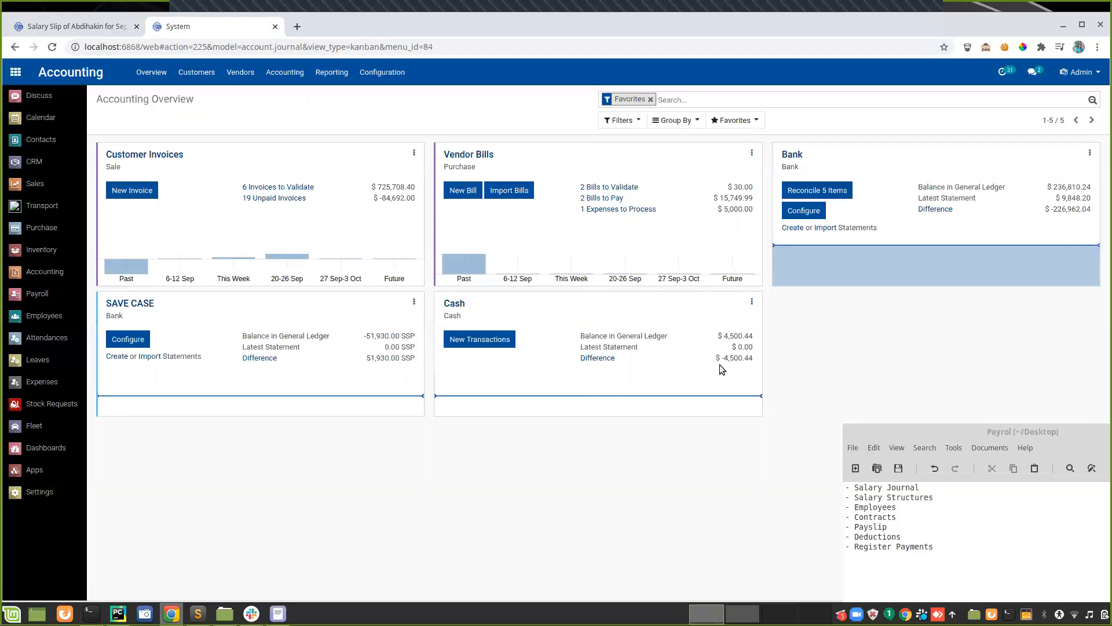
key("F5")
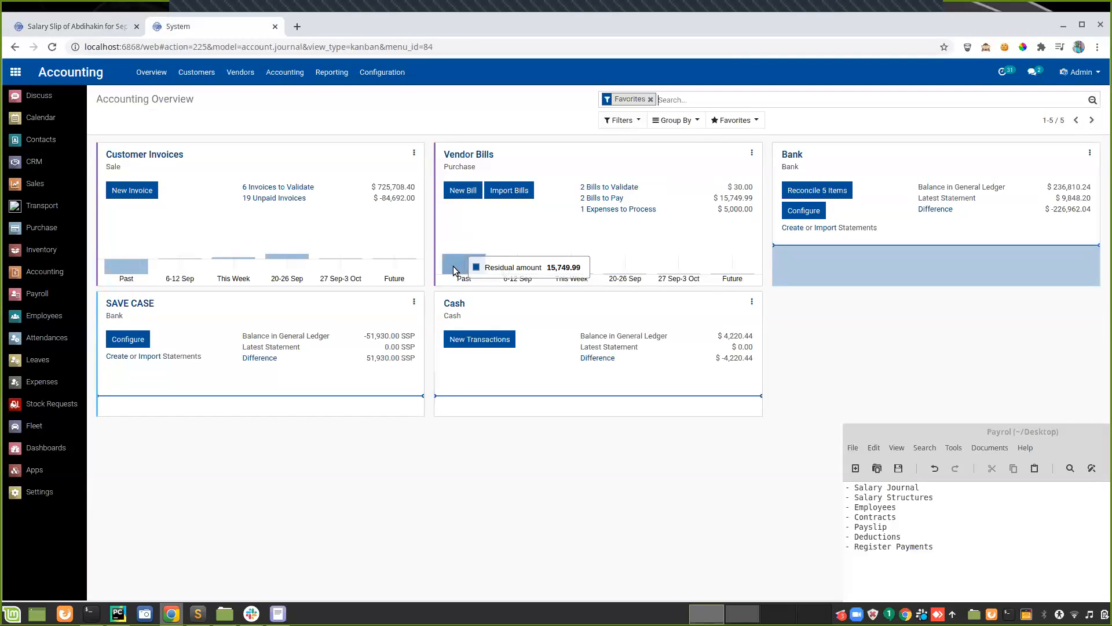
left_click(92, 30)
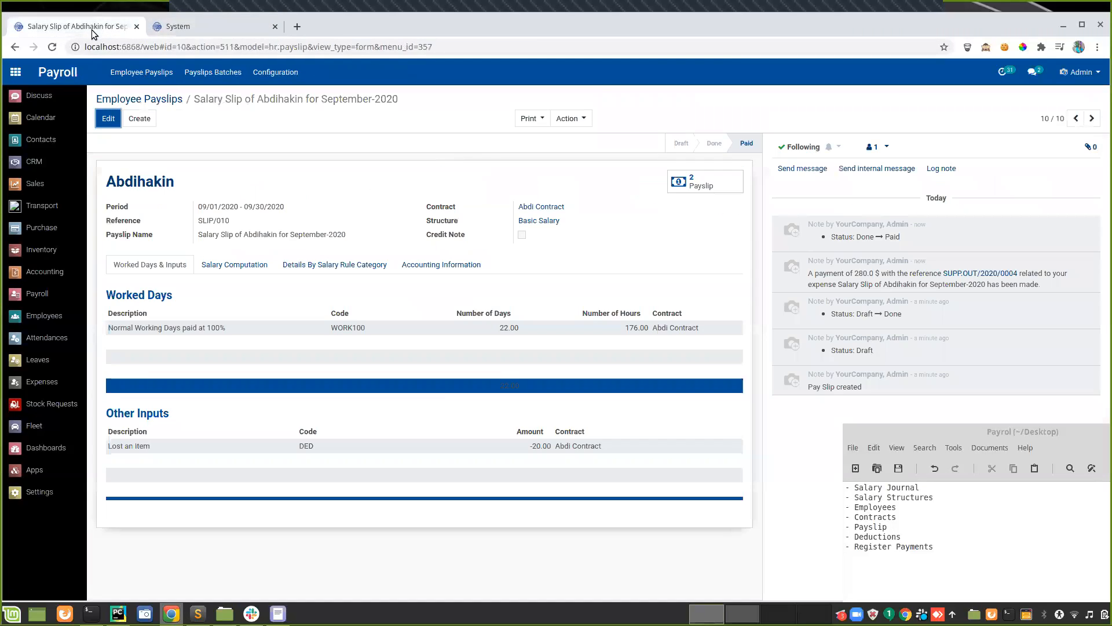